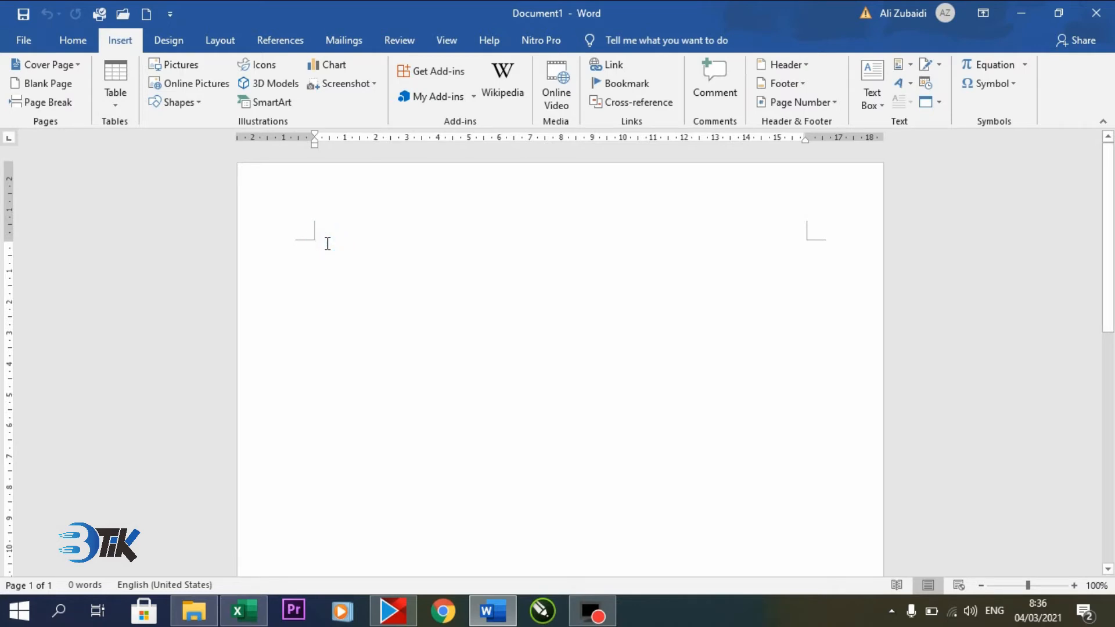
- Enter the title "Daftar harga barang" at the beginning of the blank document
{"action": "type", "text": "daftarab"}
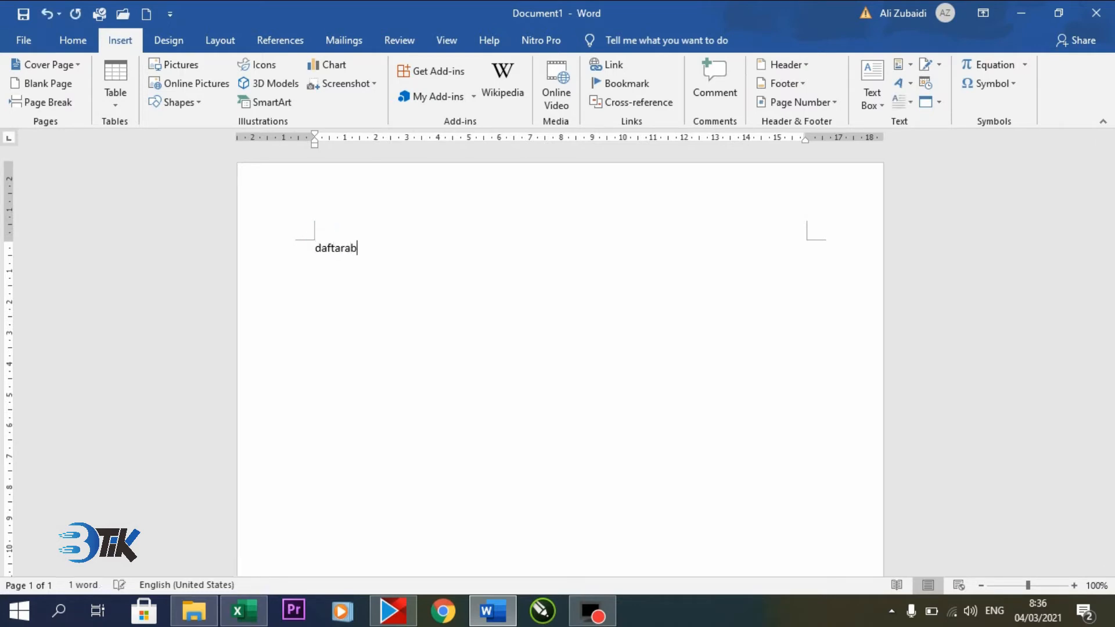
{"action": "type", "text": " harga barang"}
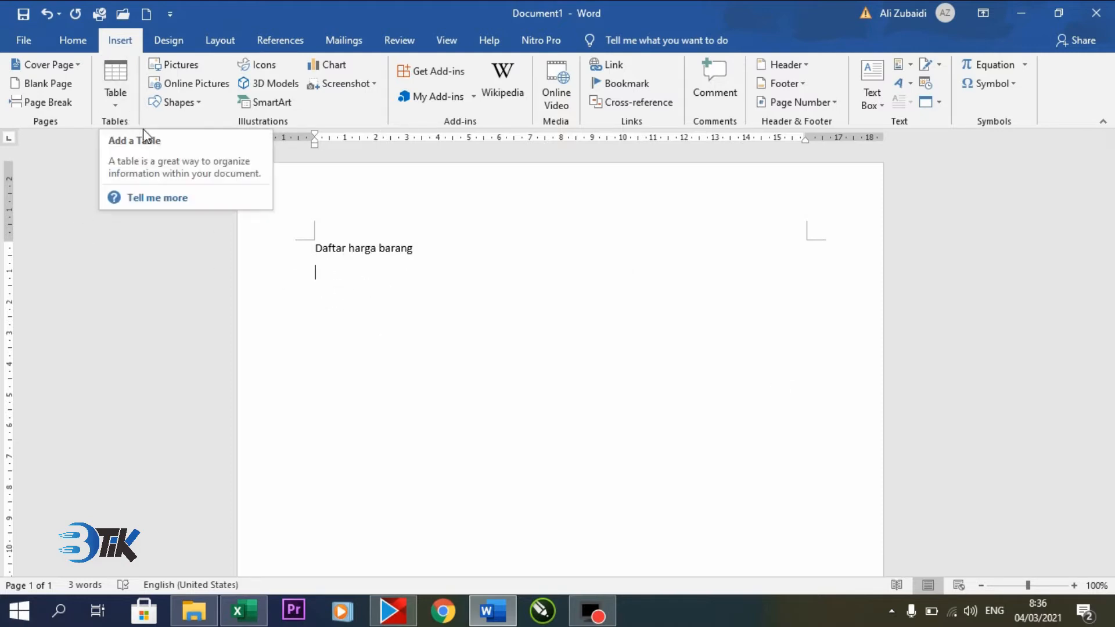
- Insert a table with 5 columns and 5 rows below the title, keeping the automatic fixed column width
{"action": "left_click", "coordinate": [117, 69]}
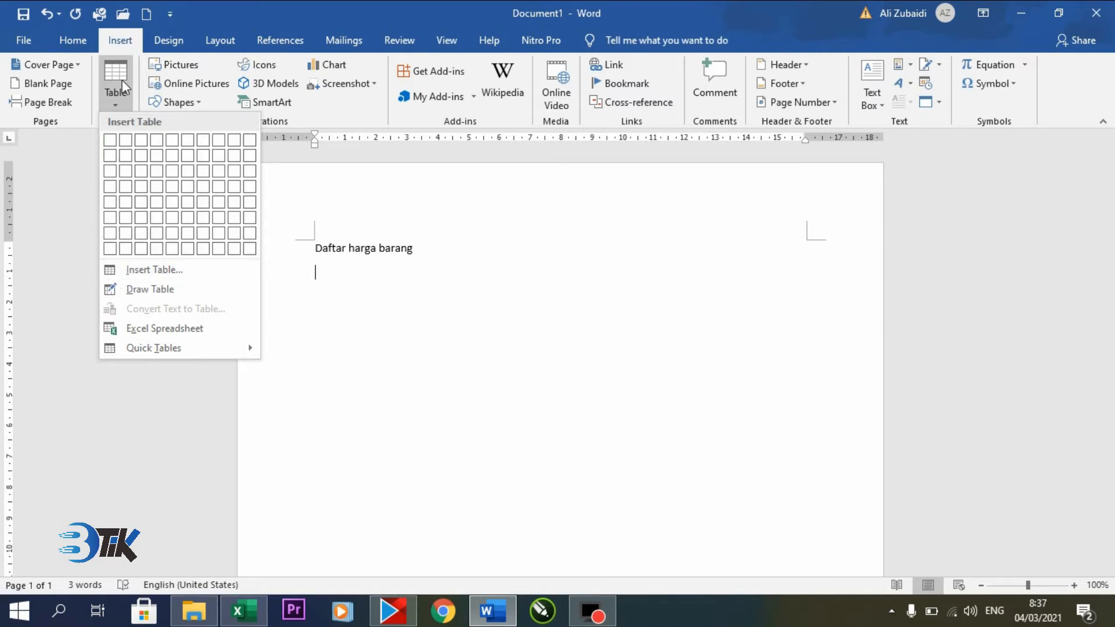
{"action": "left_click", "coordinate": [159, 270]}
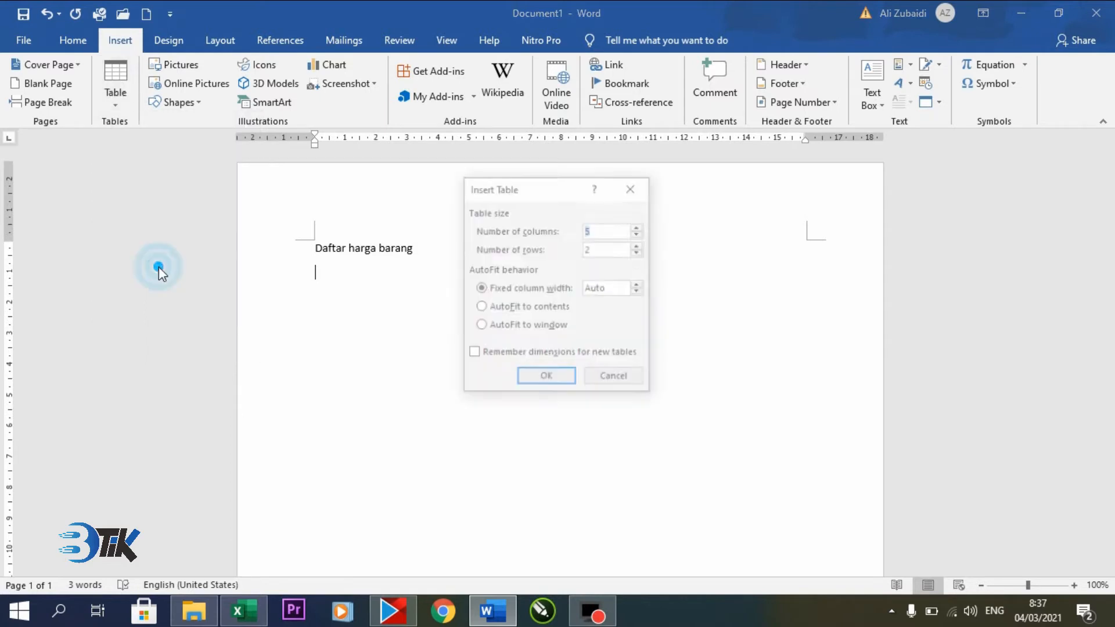
{"action": "left_click_drag", "start_coordinate": [566, 179], "coordinate": [660, 173]}
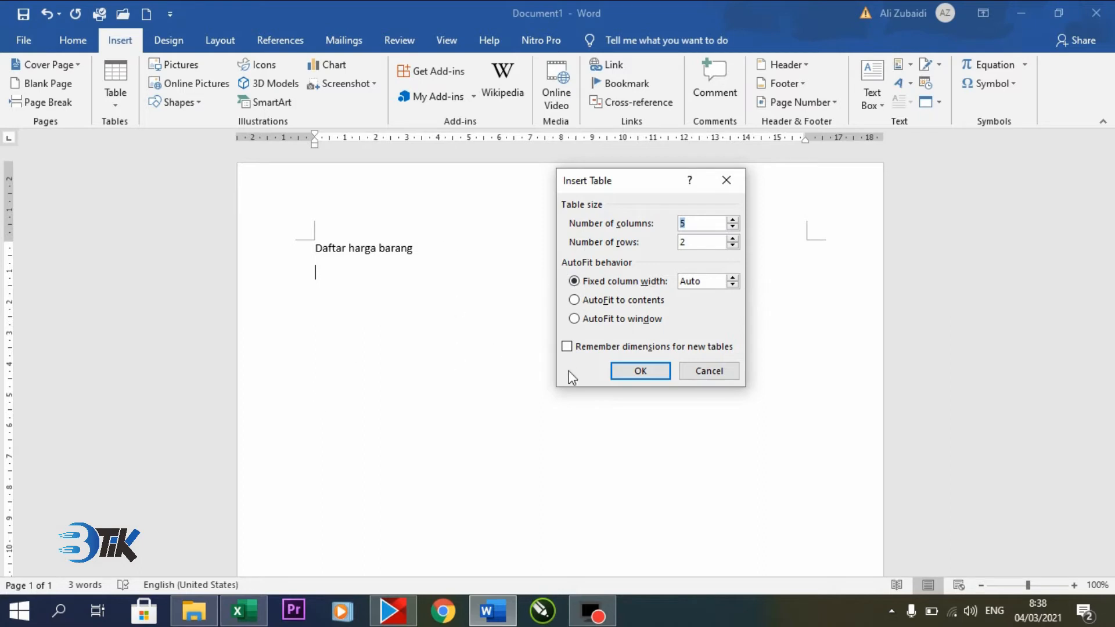
{"action": "left_click", "coordinate": [732, 219]}
{"action": "left_click", "coordinate": [714, 222]}
{"action": "double_click", "coordinate": [686, 223]}
{"action": "left_click", "coordinate": [733, 228]}
{"action": "double_click", "coordinate": [699, 243]}
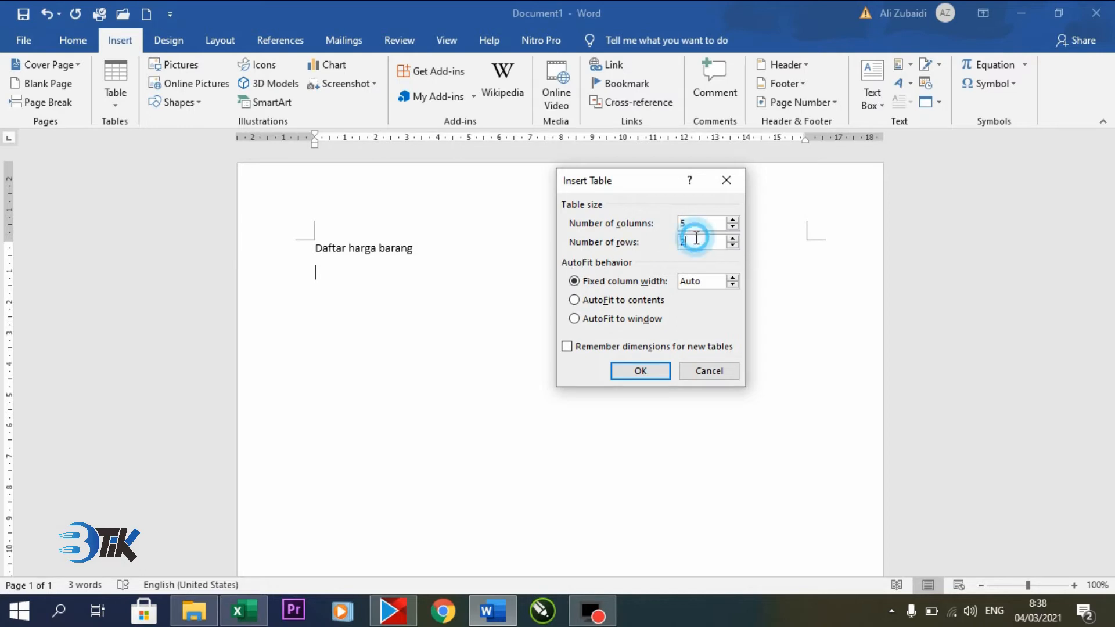
{"action": "type", "text": "5"}
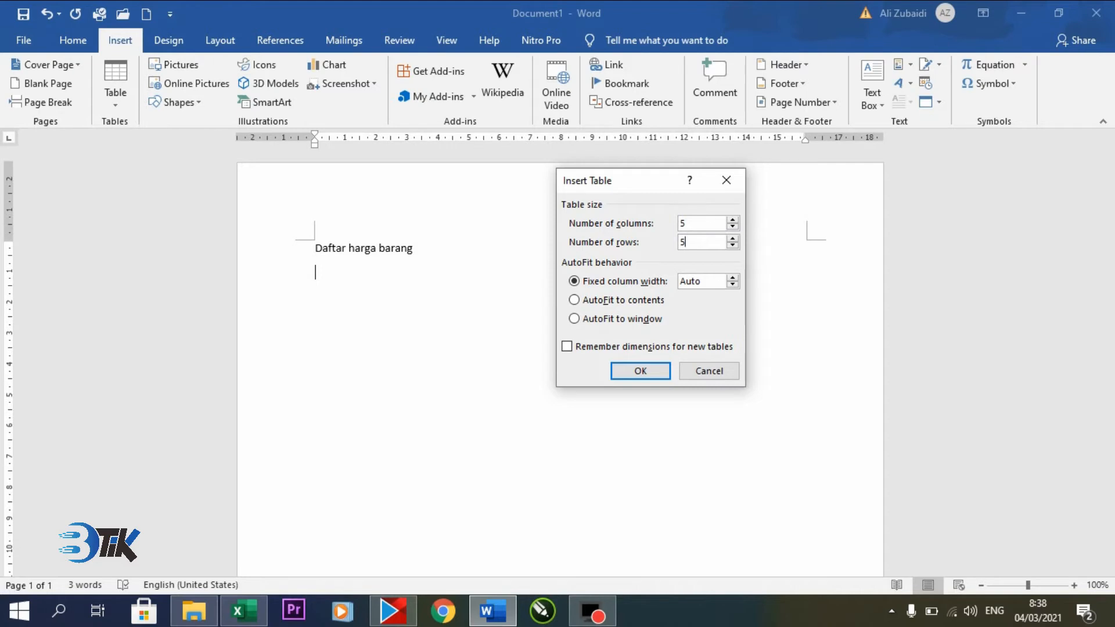
{"action": "left_click", "coordinate": [663, 368]}
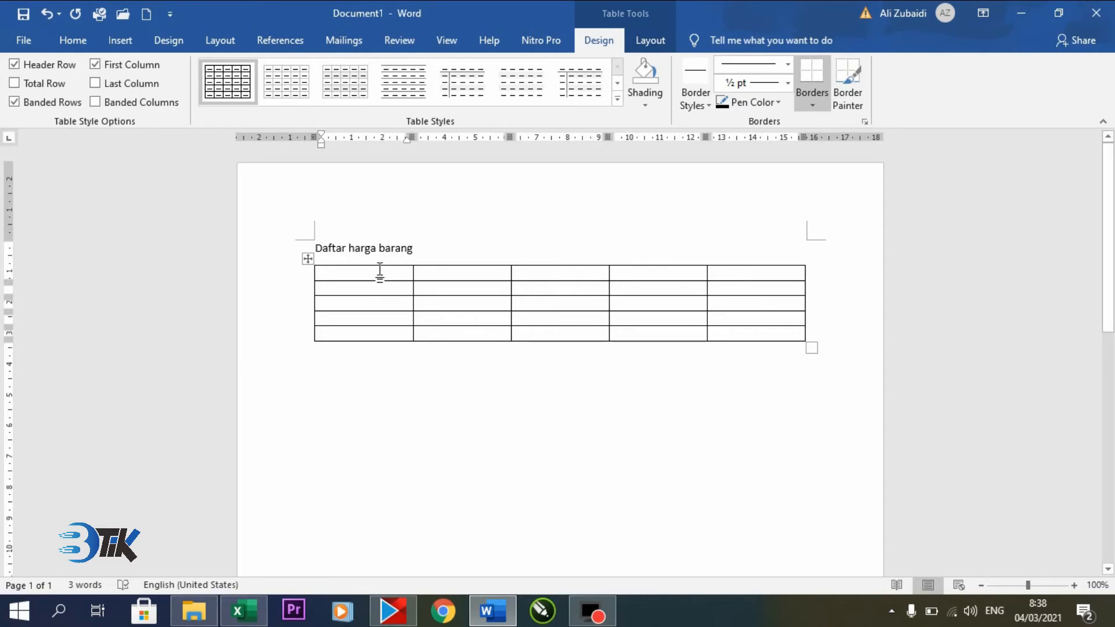
- Highlight the empty table's five columns one after another, from the first to the last
{"action": "left_click_drag", "start_coordinate": [378, 277], "coordinate": [376, 322]}
{"action": "left_click", "coordinate": [471, 264]}
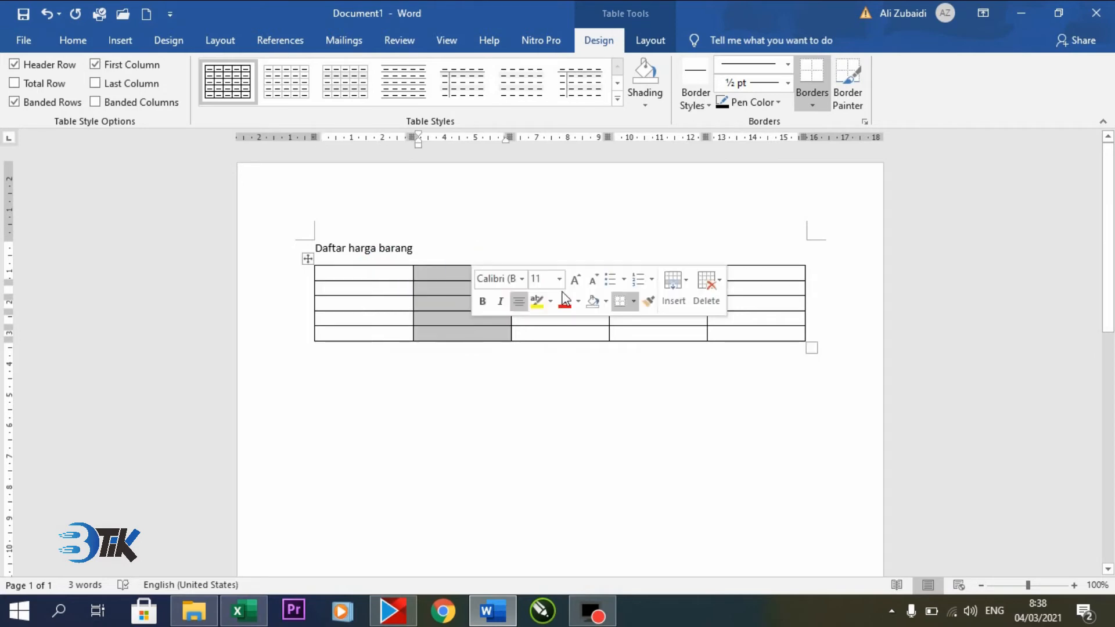
{"action": "left_click", "coordinate": [592, 332]}
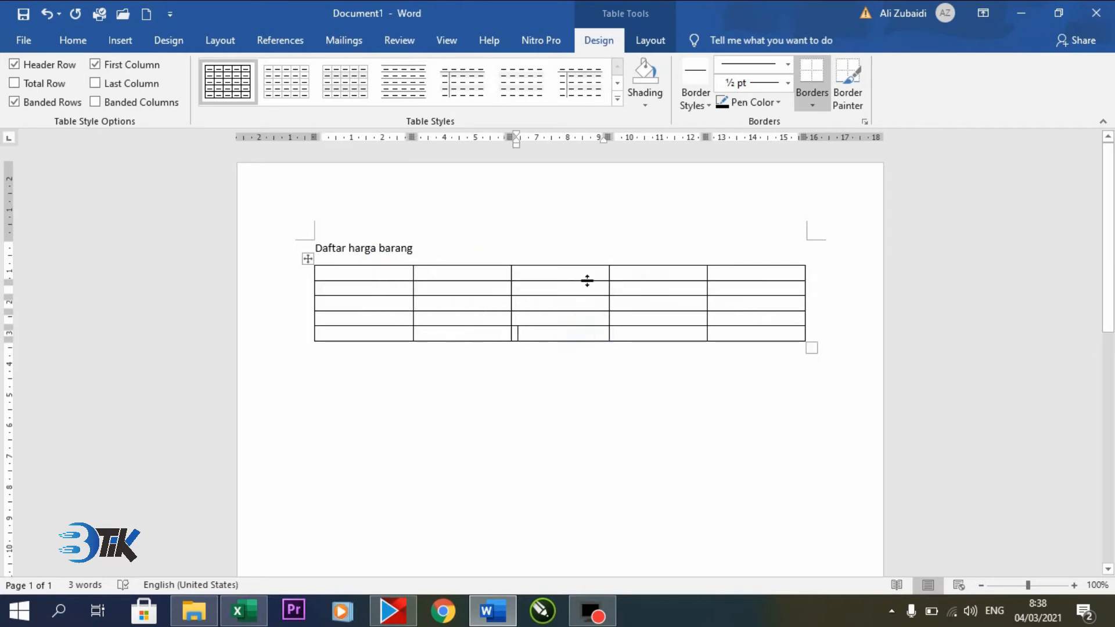
{"action": "left_click_drag", "start_coordinate": [585, 281], "coordinate": [582, 352]}
{"action": "left_click", "coordinate": [678, 274]}
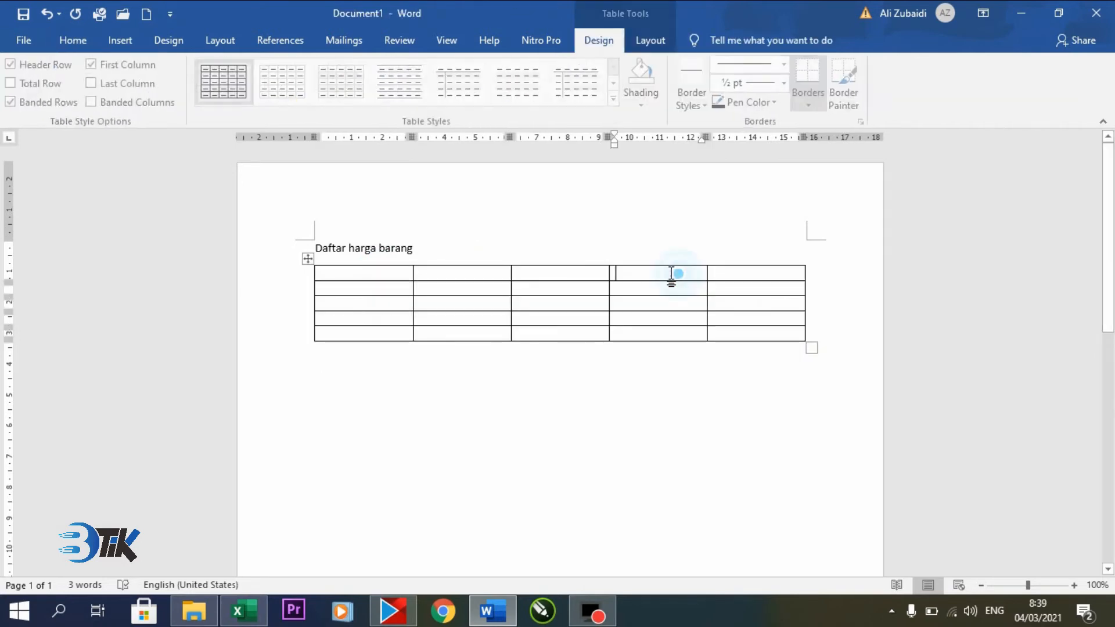
{"action": "left_click_drag", "start_coordinate": [671, 274], "coordinate": [667, 333]}
{"action": "left_click_drag", "start_coordinate": [758, 270], "coordinate": [756, 317]}
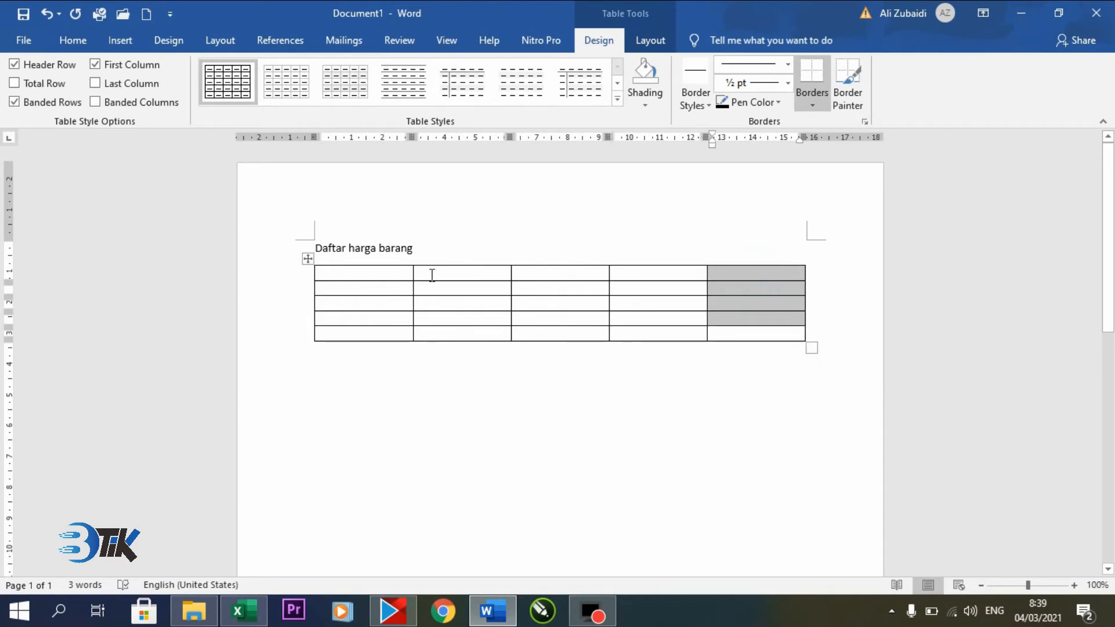
- Highlight the table's rows one after another, from the first row down to the last
{"action": "left_click", "coordinate": [293, 278]}
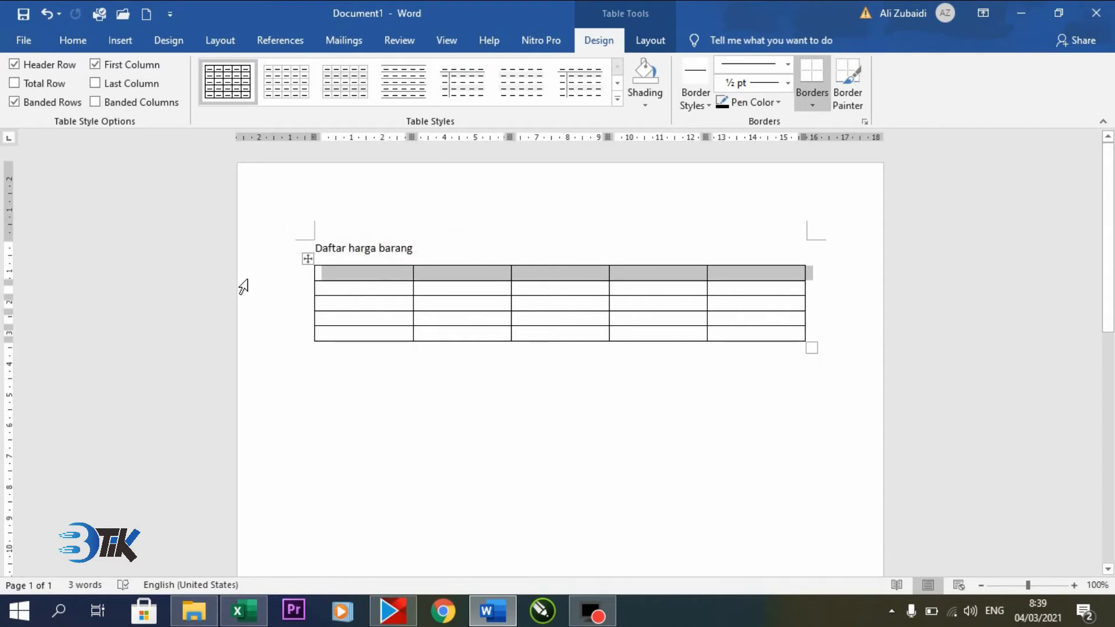
{"action": "left_click", "coordinate": [270, 295]}
{"action": "left_click", "coordinate": [277, 313]}
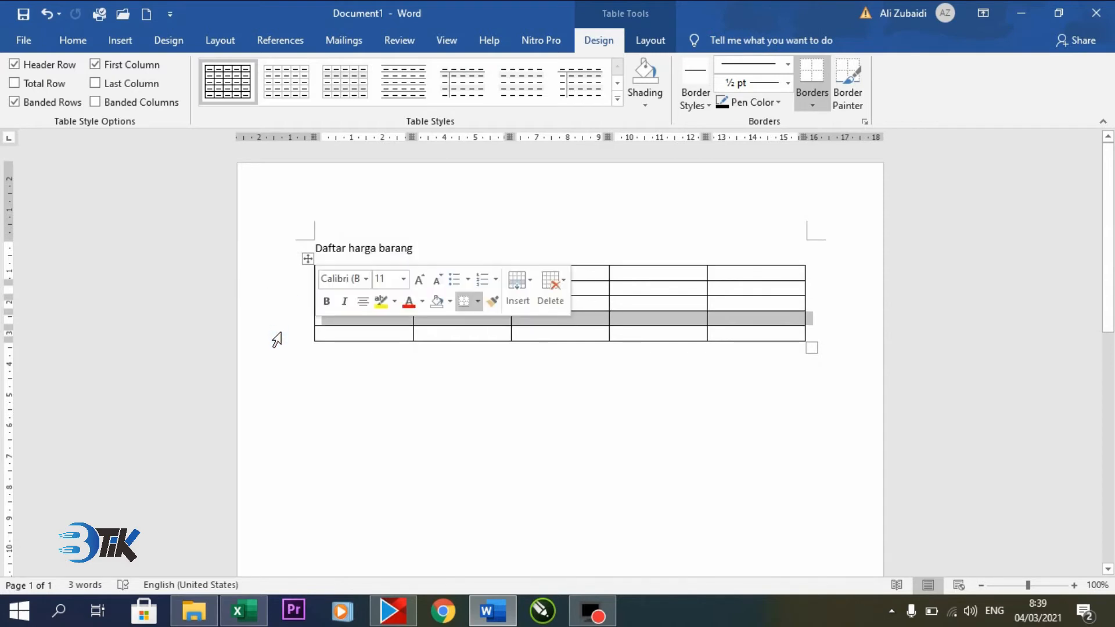
{"action": "left_click", "coordinate": [276, 334]}
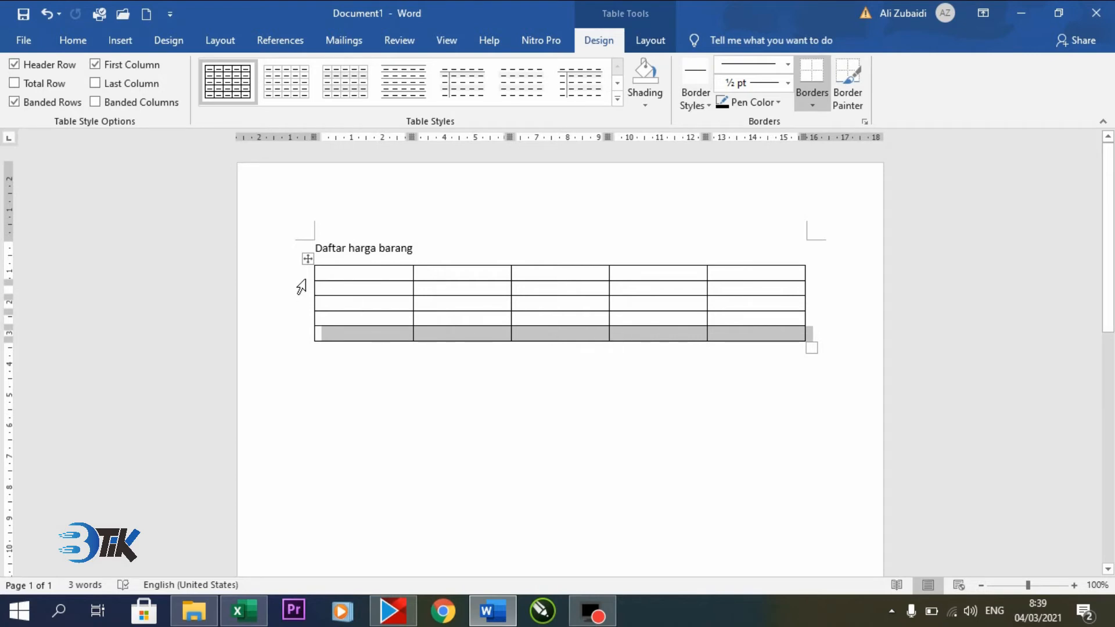
{"action": "mouse_move", "coordinate": [289, 353]}
- Highlight the first three columns individually and the first cell of the third row
{"action": "left_click_drag", "start_coordinate": [473, 273], "coordinate": [480, 330]}
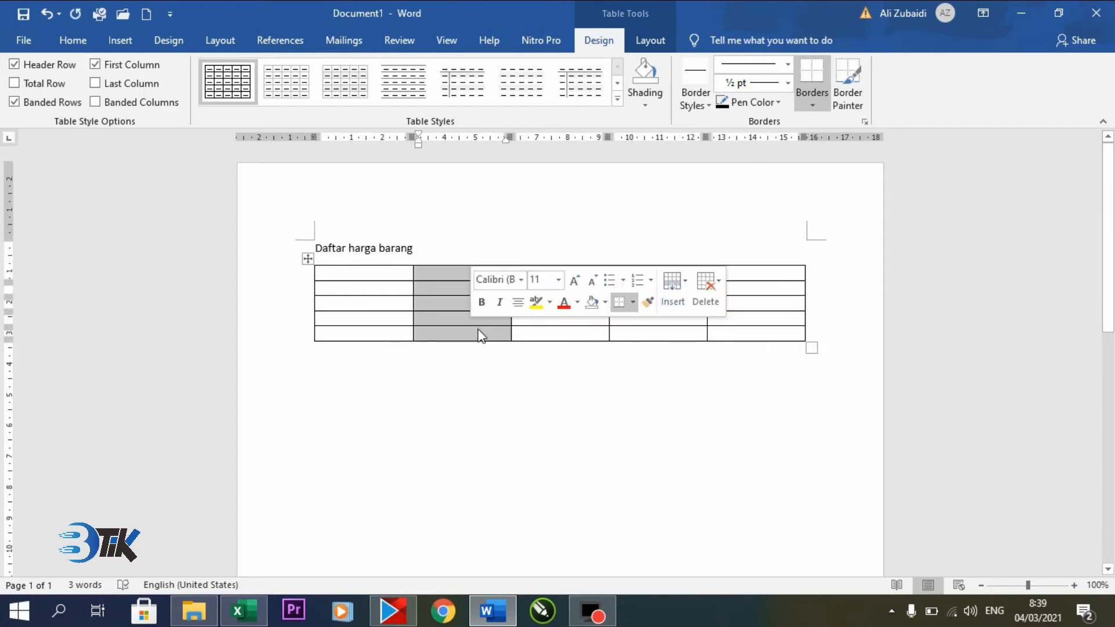
{"action": "left_click", "coordinate": [386, 262]}
{"action": "left_click", "coordinate": [462, 261]}
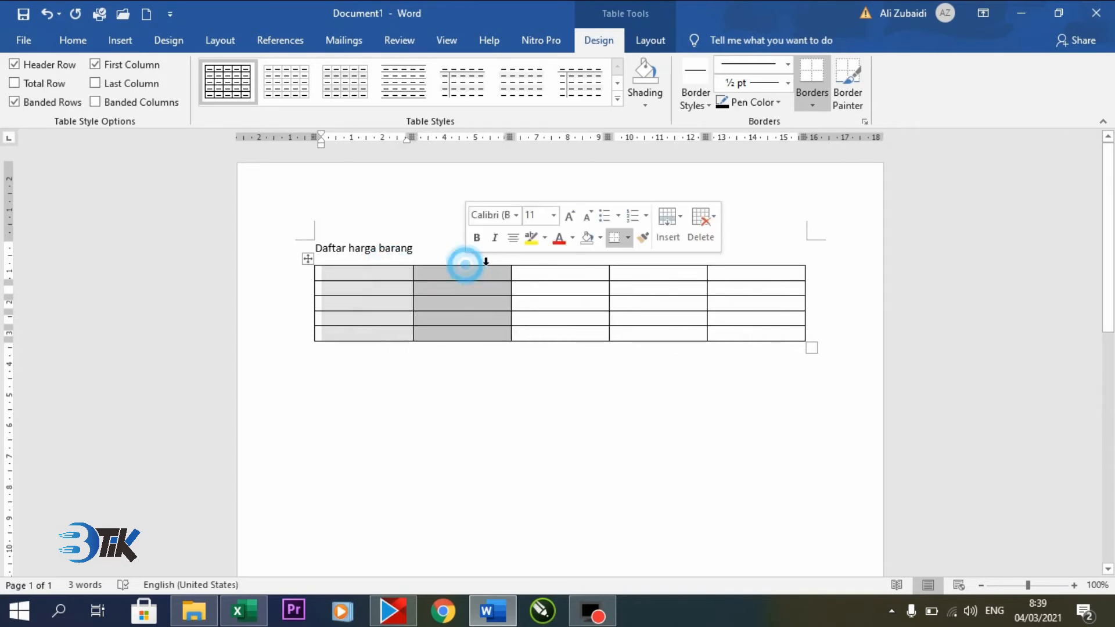
{"action": "left_click", "coordinate": [550, 262]}
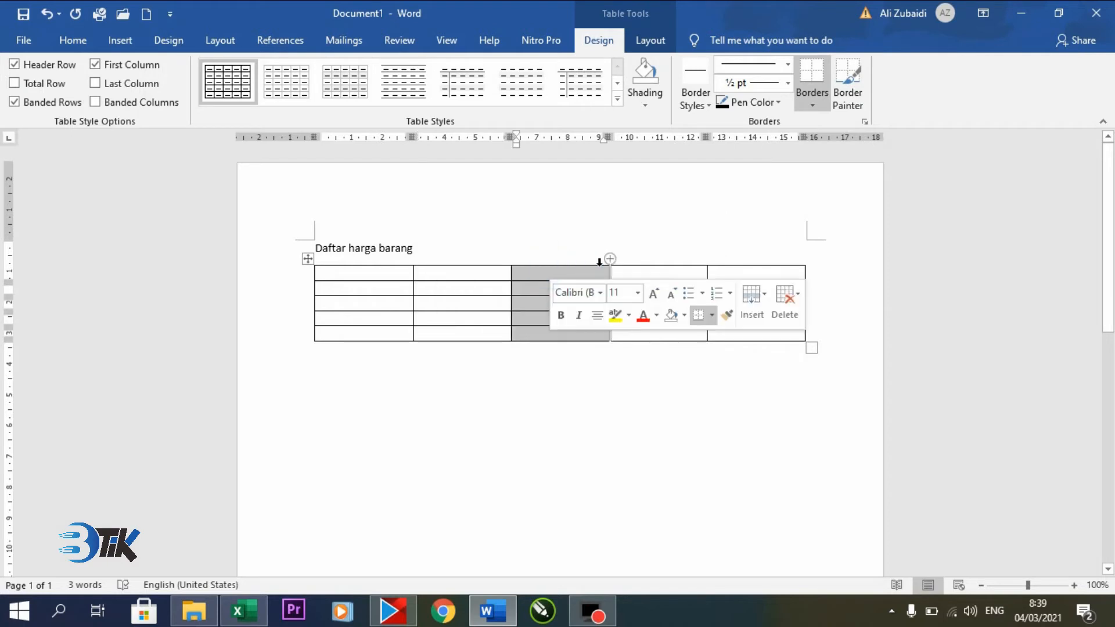
{"action": "left_click", "coordinate": [299, 290]}
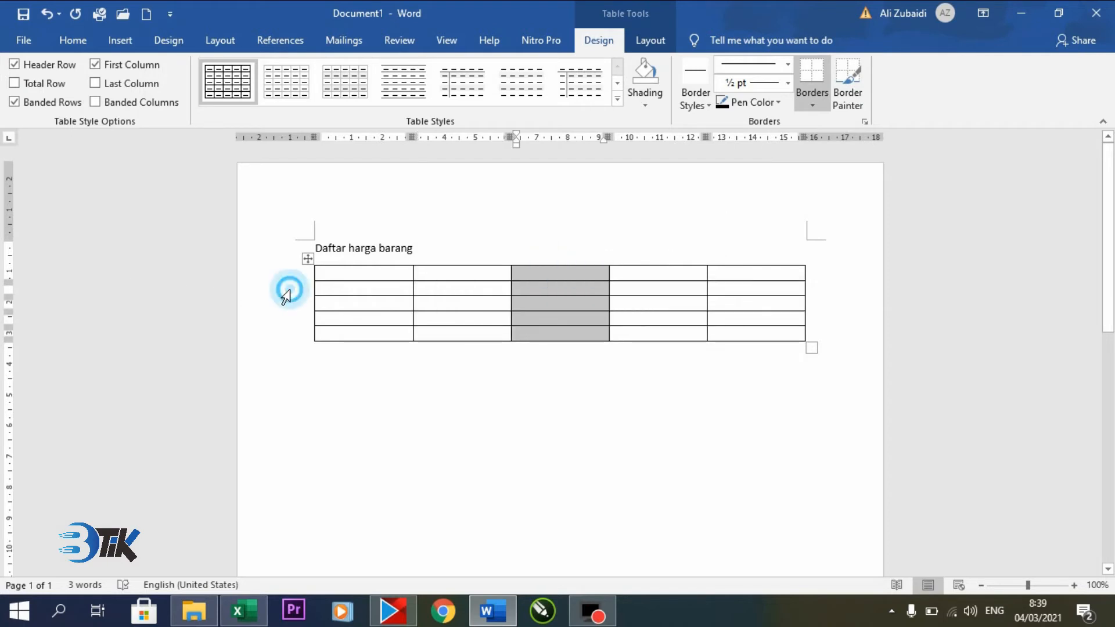
{"action": "left_click", "coordinate": [320, 303]}
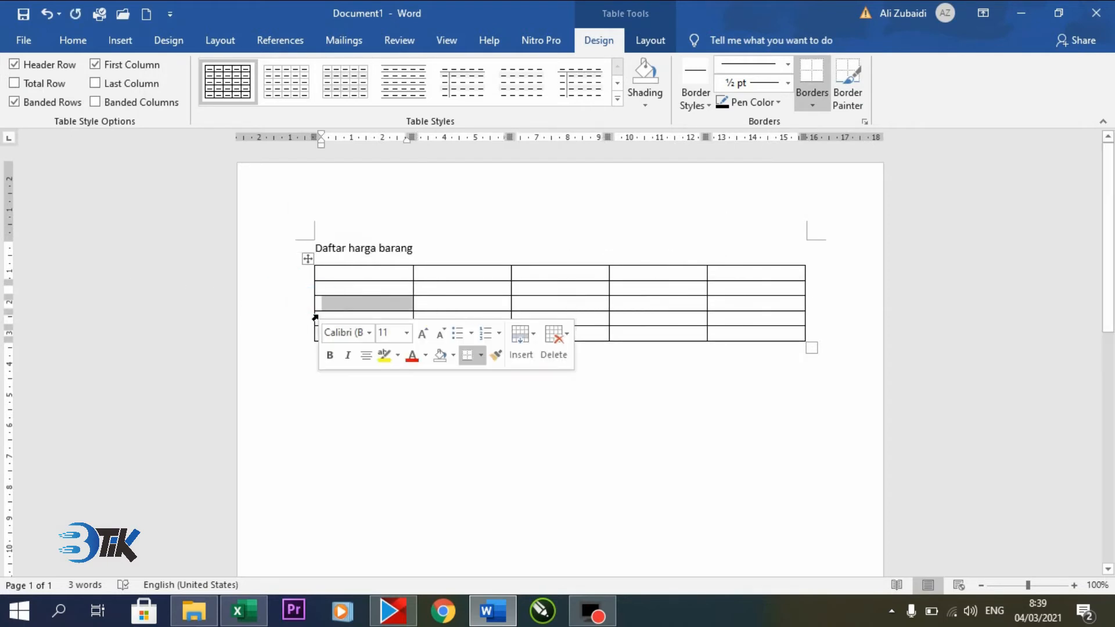
- Narrow the table's first column to about 1 cm and widen the second column to about 5.5 cm
{"action": "left_click", "coordinate": [373, 274]}
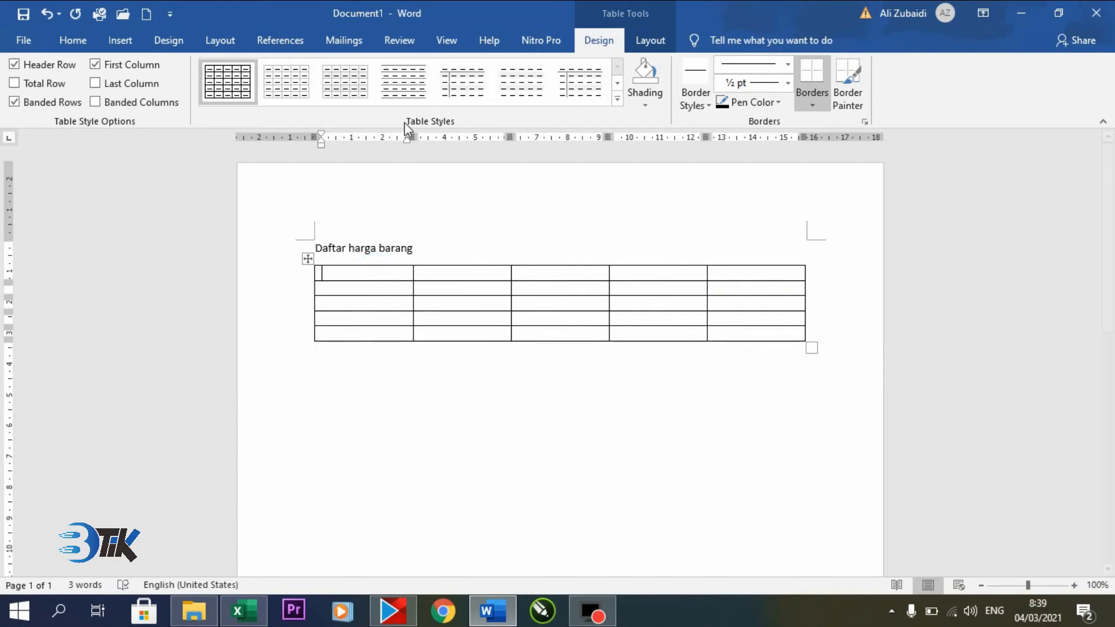
{"action": "left_click_drag", "start_coordinate": [412, 137], "coordinate": [345, 137]}
{"action": "mouse_move", "coordinate": [441, 137]}
{"action": "left_mouse_down"}
{"action": "mouse_move", "coordinate": [534, 137]}
{"action": "mouse_move", "coordinate": [516, 137]}
{"action": "left_mouse_up"}
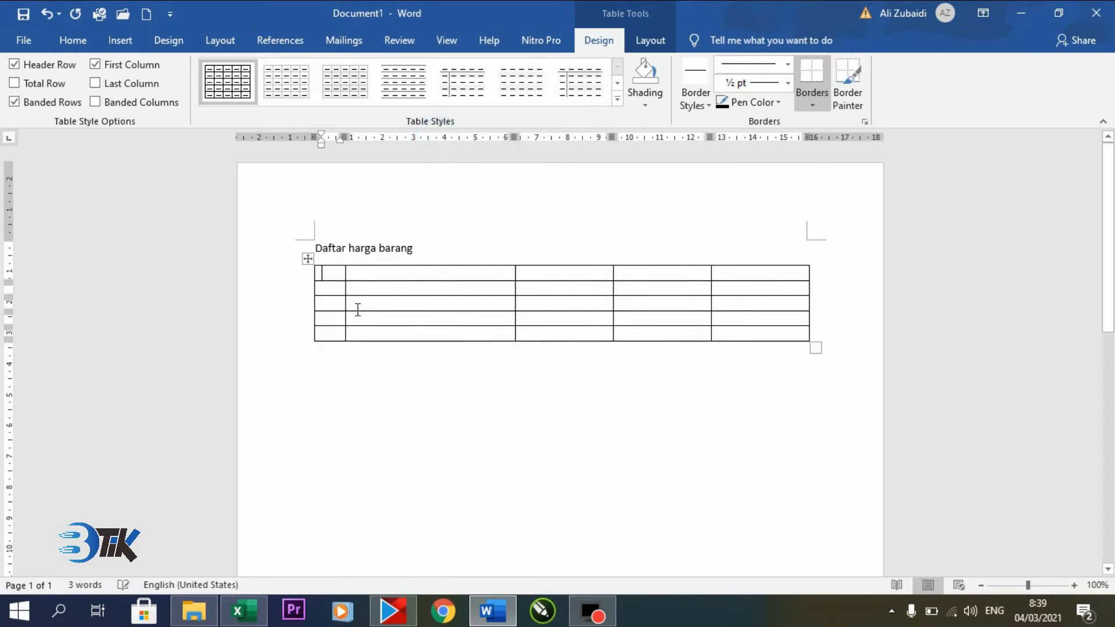
- Fill the header row with NO, Nama Barang, Harga Satuan, Jumlah Harga and keterangan
{"action": "left_click", "coordinate": [330, 270]}
{"action": "type", "text": "n"}
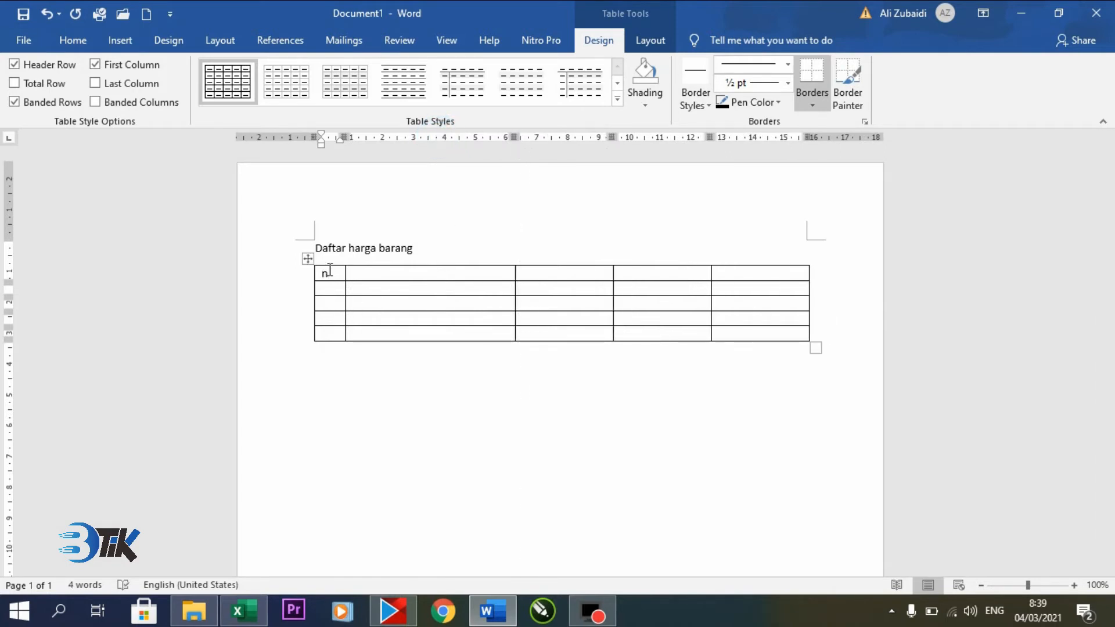
{"action": "type", "text": "No"}
{"action": "key", "text": "Tab"}
{"action": "type", "text": "Nama"}
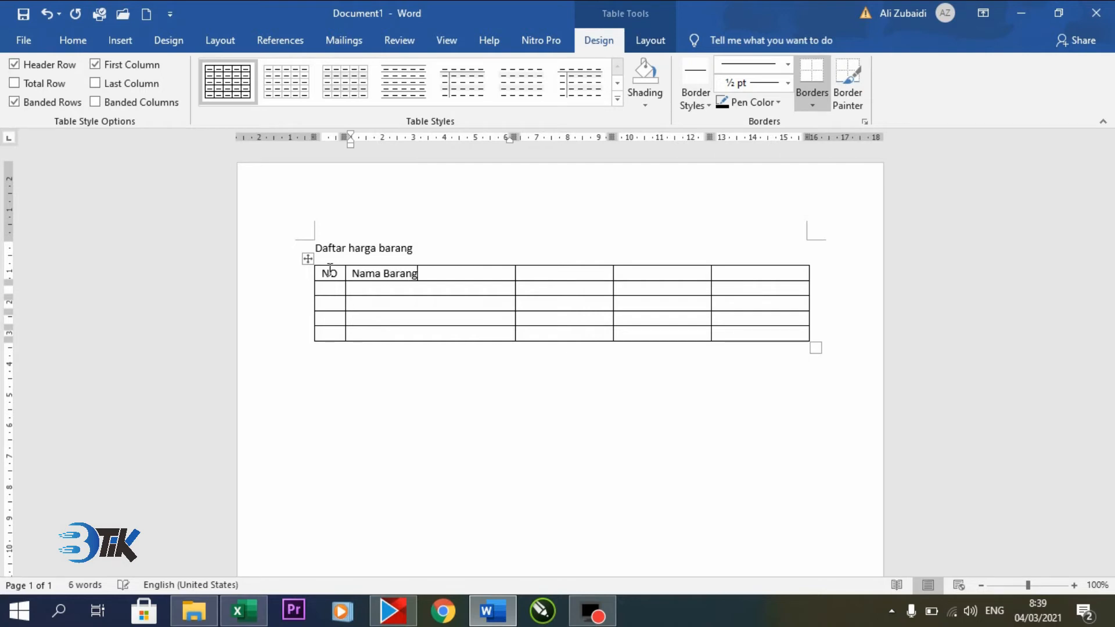
{"action": "key", "text": "Tab"}
{"action": "type", "text": "Harga Satuan"}
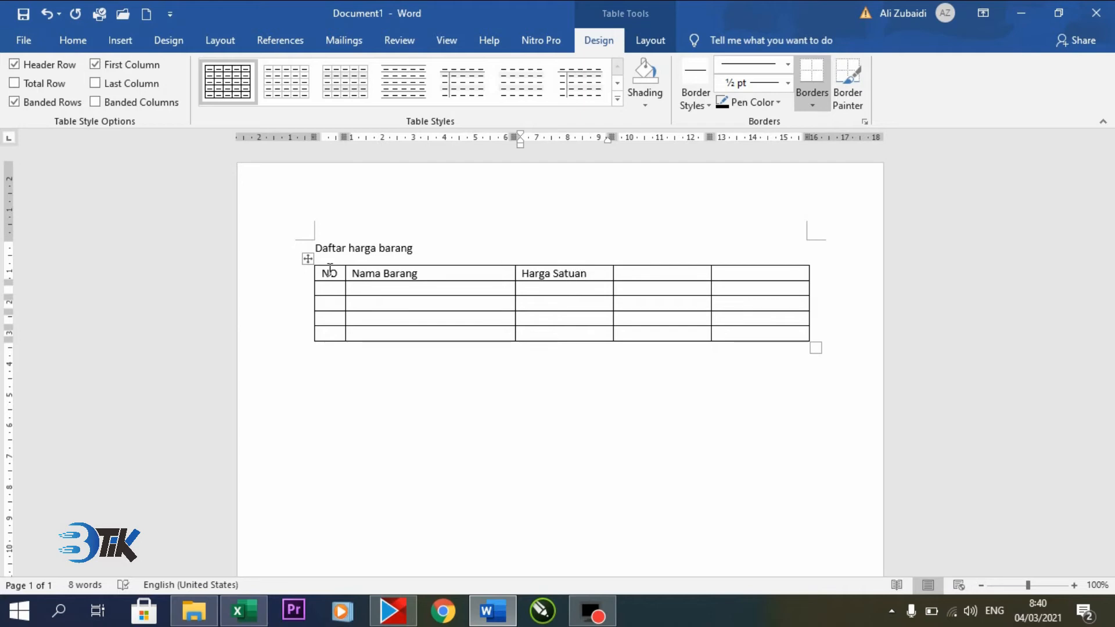
{"action": "key", "text": "Tab"}
{"action": "type", "text": "Jumlah Harga"}
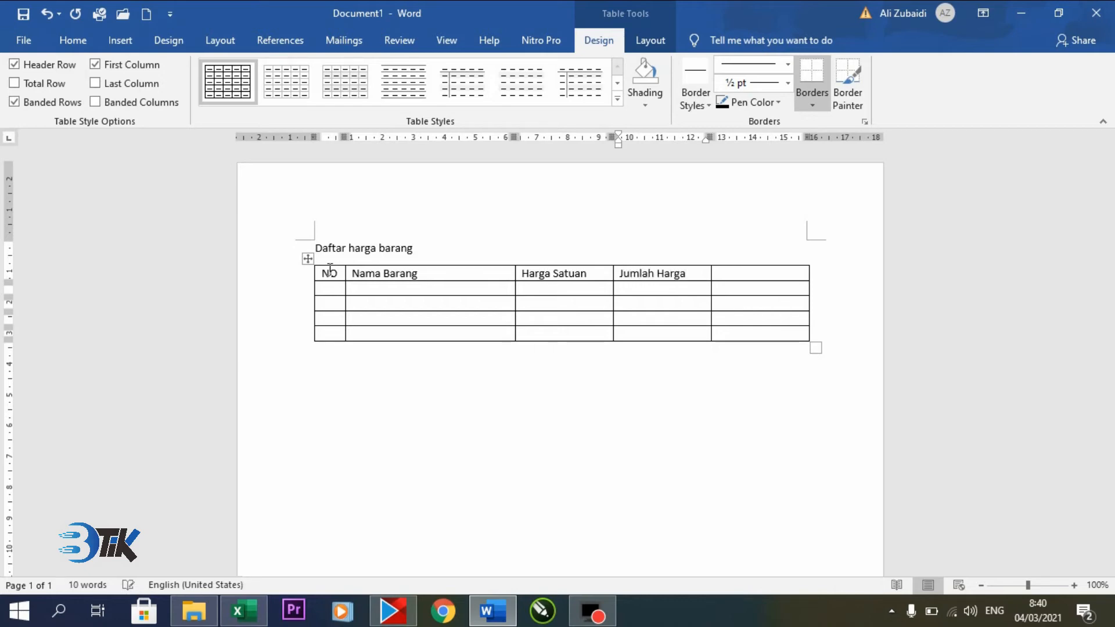
{"action": "key", "text": "Tab"}
{"action": "type", "text": "keteranga"}
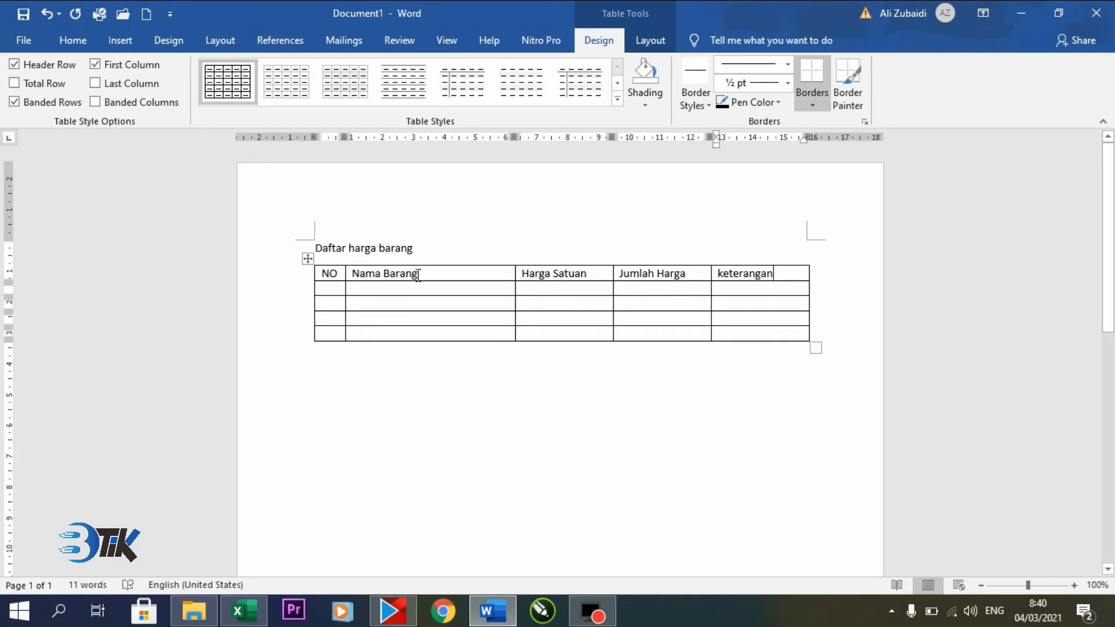
- Highlight the Nama Barang column and the keterangan column in turn
{"action": "left_click_drag", "start_coordinate": [430, 271], "coordinate": [465, 326]}
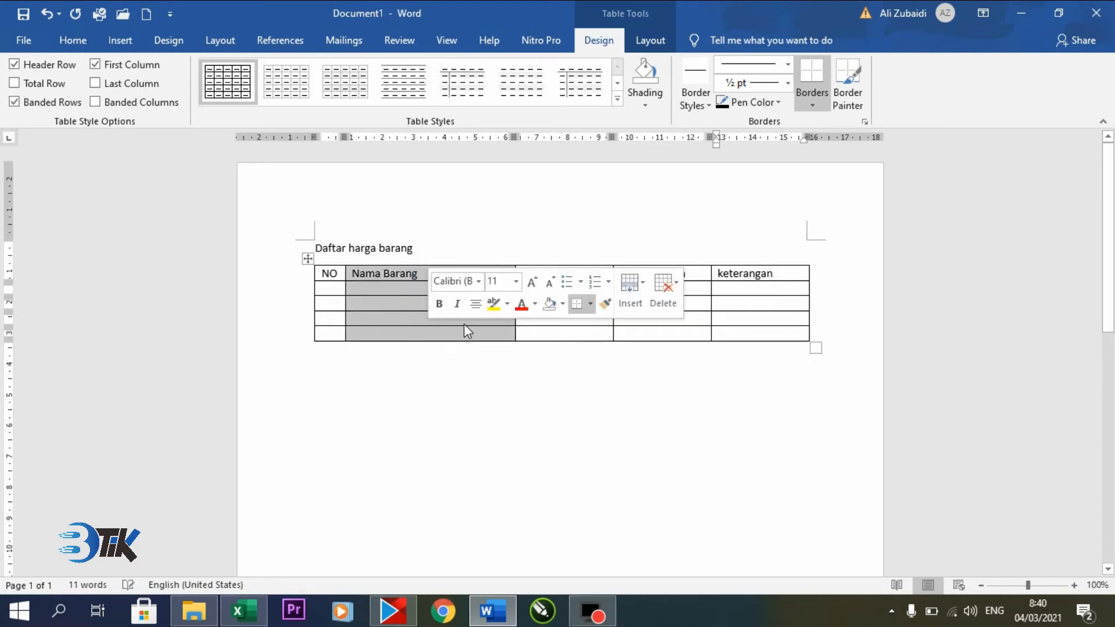
{"action": "left_click", "coordinate": [763, 275]}
{"action": "left_click_drag", "start_coordinate": [763, 276], "coordinate": [761, 335]}
{"action": "left_click", "coordinate": [719, 273]}
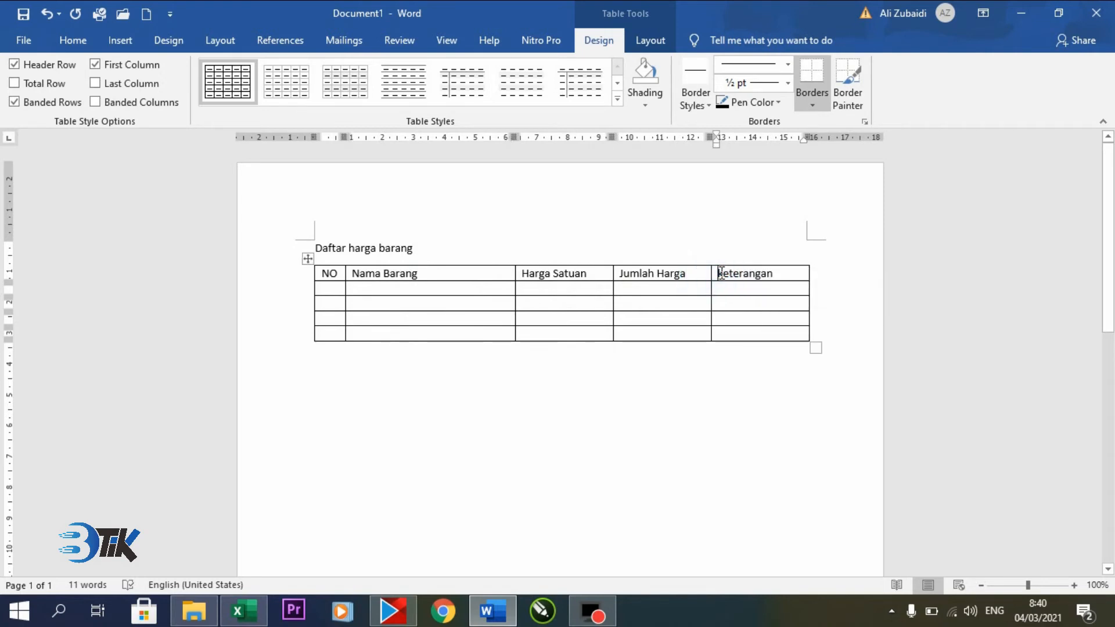
- Number the four rows below the header from 1 to 4 in the NO column
{"action": "left_click", "coordinate": [333, 289]}
{"action": "type", "text": "1 "}
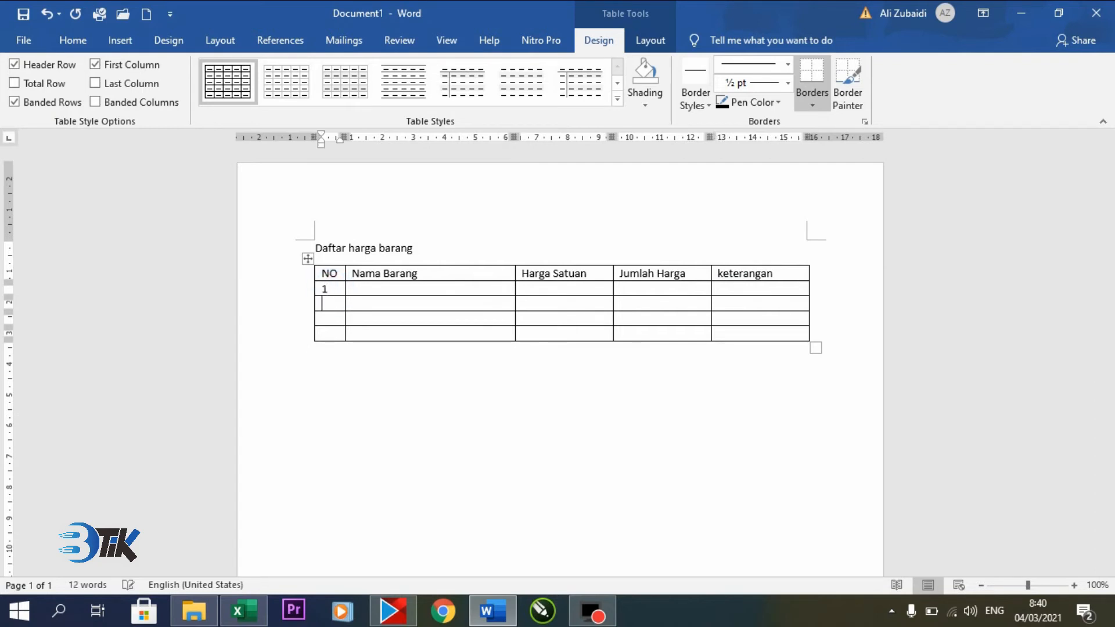
{"action": "type", "text": "2"}
{"action": "key", "text": "Down"}
{"action": "type", "text": "3"}
{"action": "key", "text": "Down"}
{"action": "type", "text": "4"}
- Highlight cells across the numbered rows and along the header row to examine the table's row layout
{"action": "left_click", "coordinate": [333, 288]}
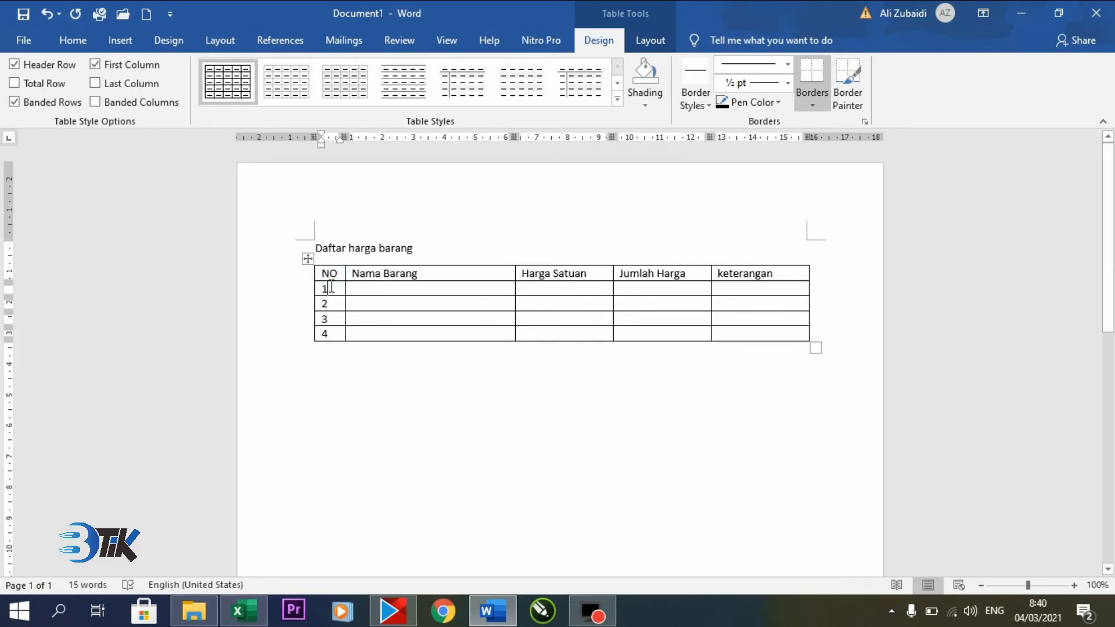
{"action": "left_click_drag", "start_coordinate": [331, 287], "coordinate": [592, 286]}
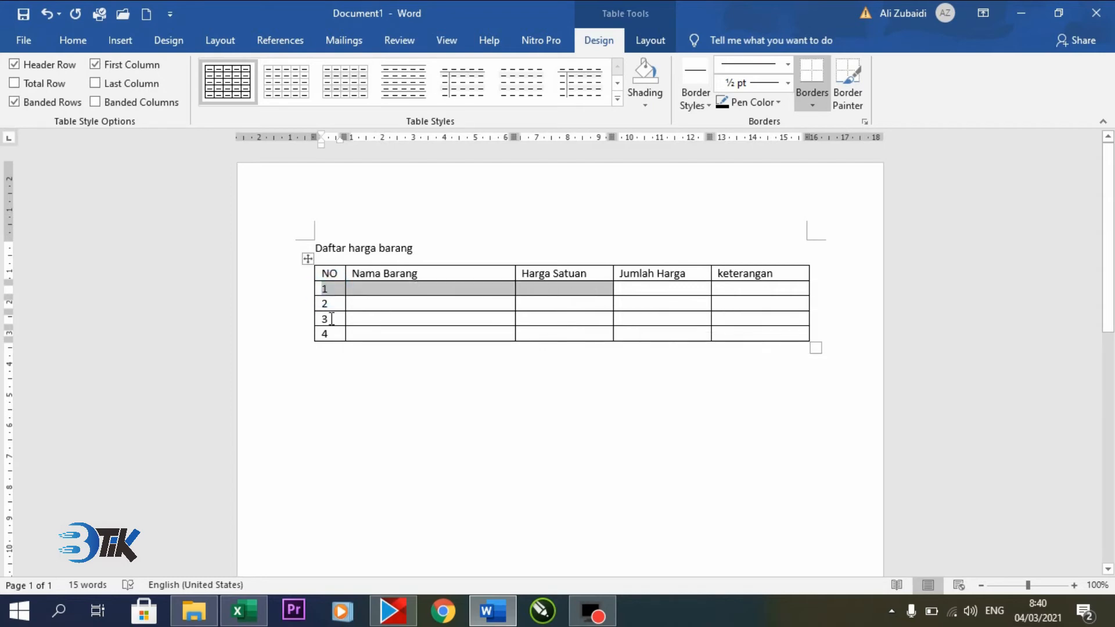
{"action": "left_click_drag", "start_coordinate": [331, 303], "coordinate": [428, 323]}
{"action": "left_click_drag", "start_coordinate": [334, 333], "coordinate": [436, 334]}
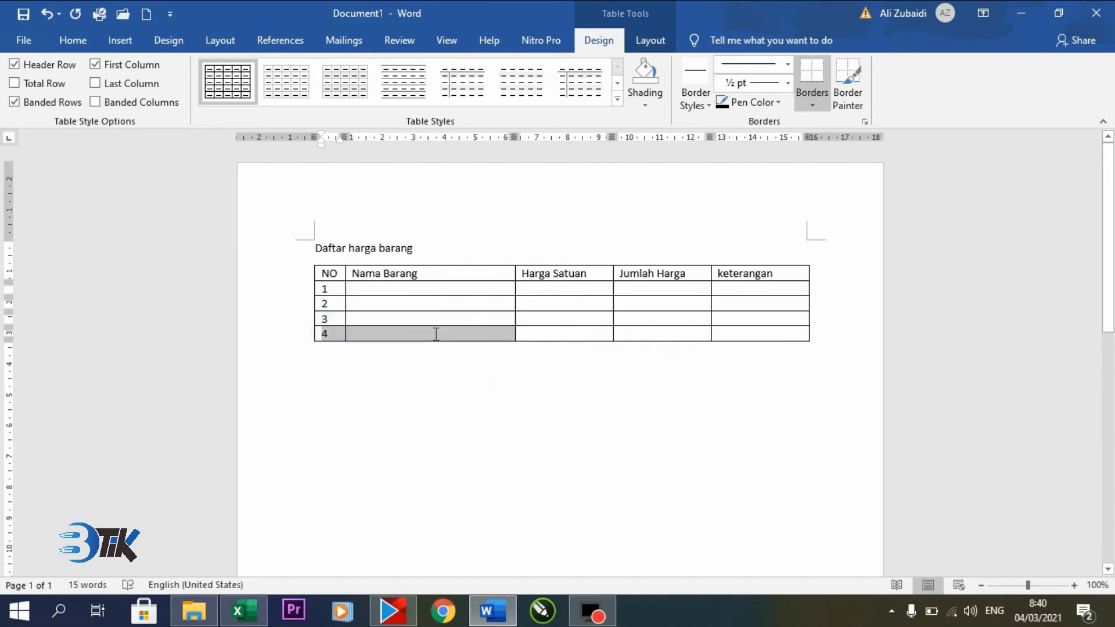
{"action": "left_click", "coordinate": [339, 273]}
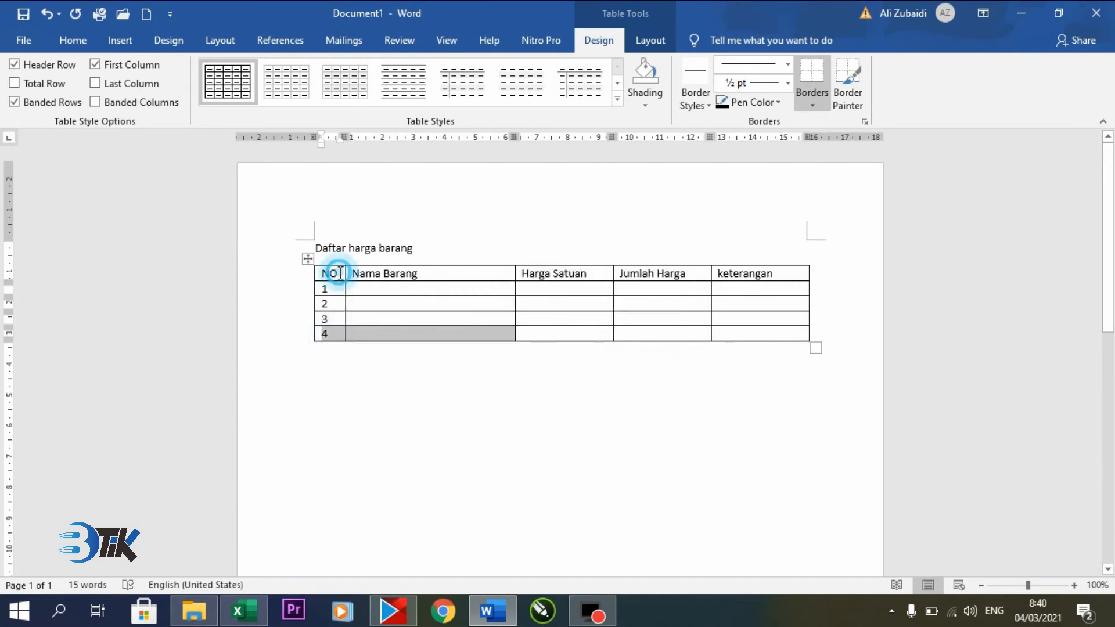
{"action": "left_click_drag", "start_coordinate": [340, 273], "coordinate": [455, 268]}
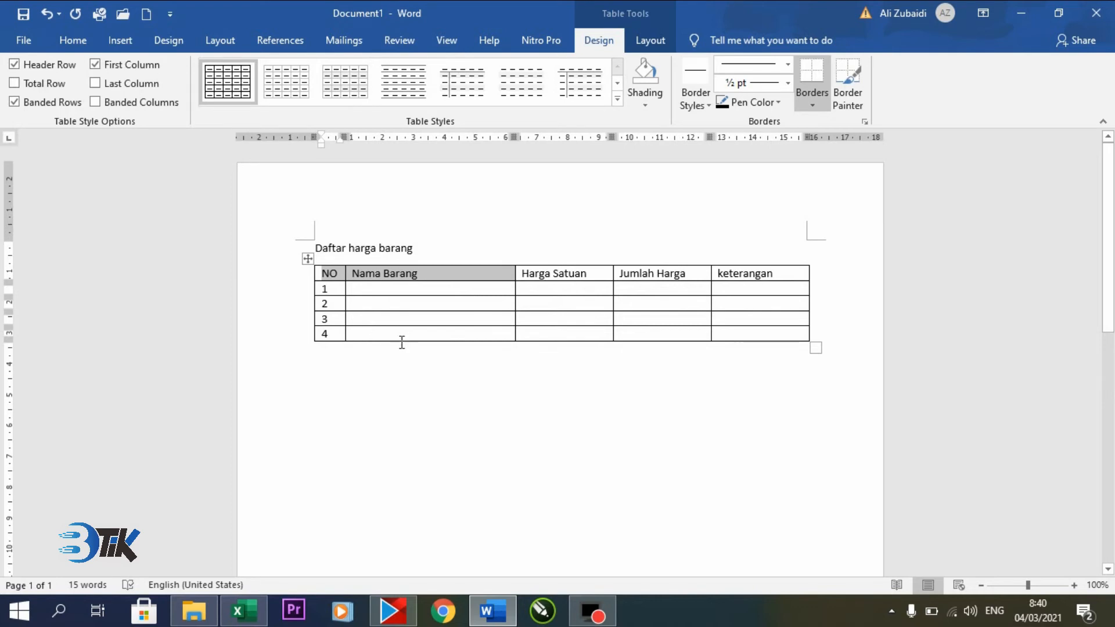
- Look through the options for inserting a table, including the size grid, Insert Table, Draw Table and Quick Tables
{"action": "left_click", "coordinate": [430, 390]}
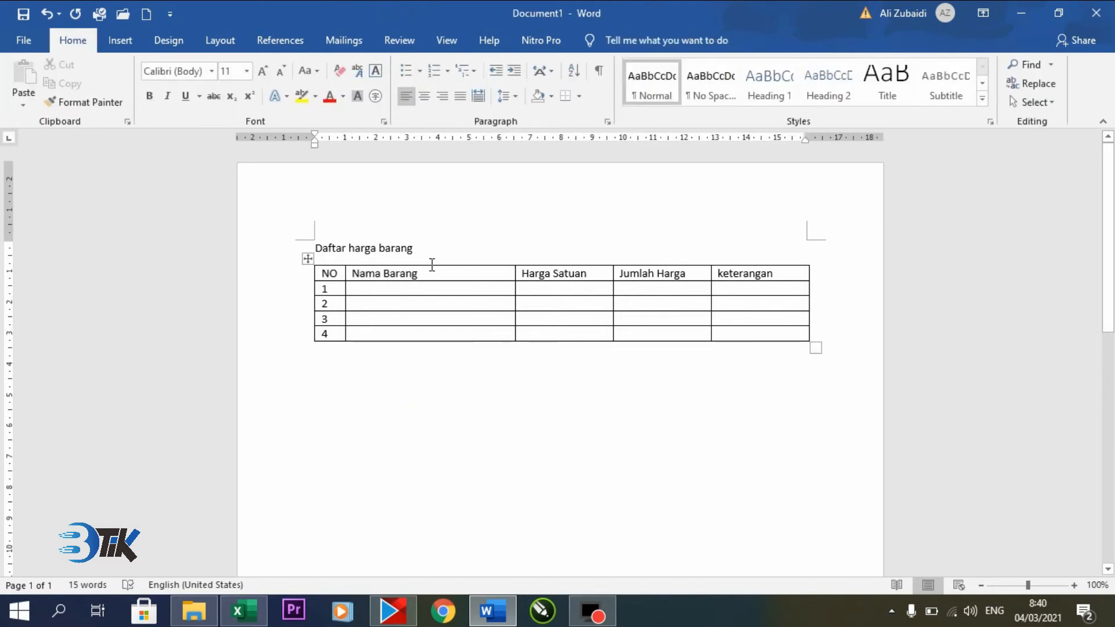
{"action": "left_click", "coordinate": [460, 275]}
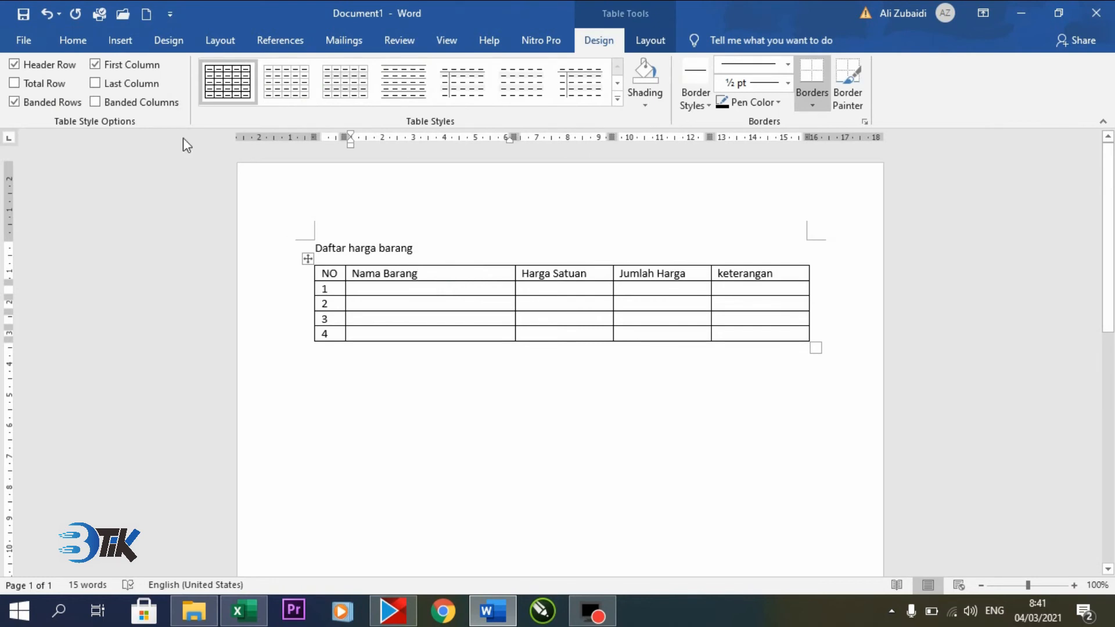
{"action": "left_click", "coordinate": [120, 40]}
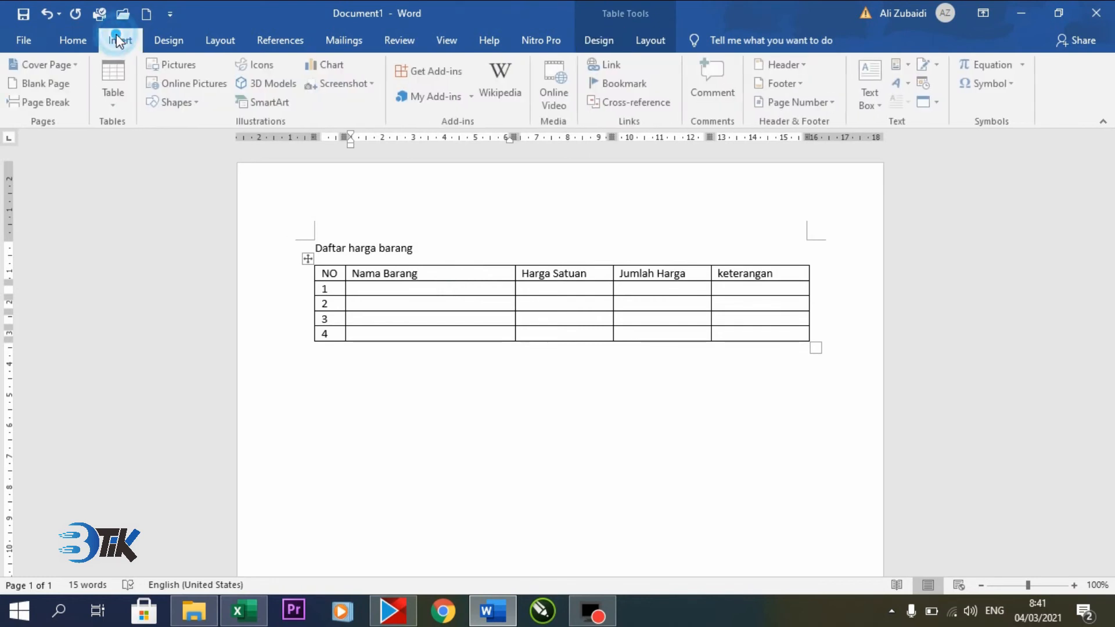
{"action": "left_click", "coordinate": [116, 105]}
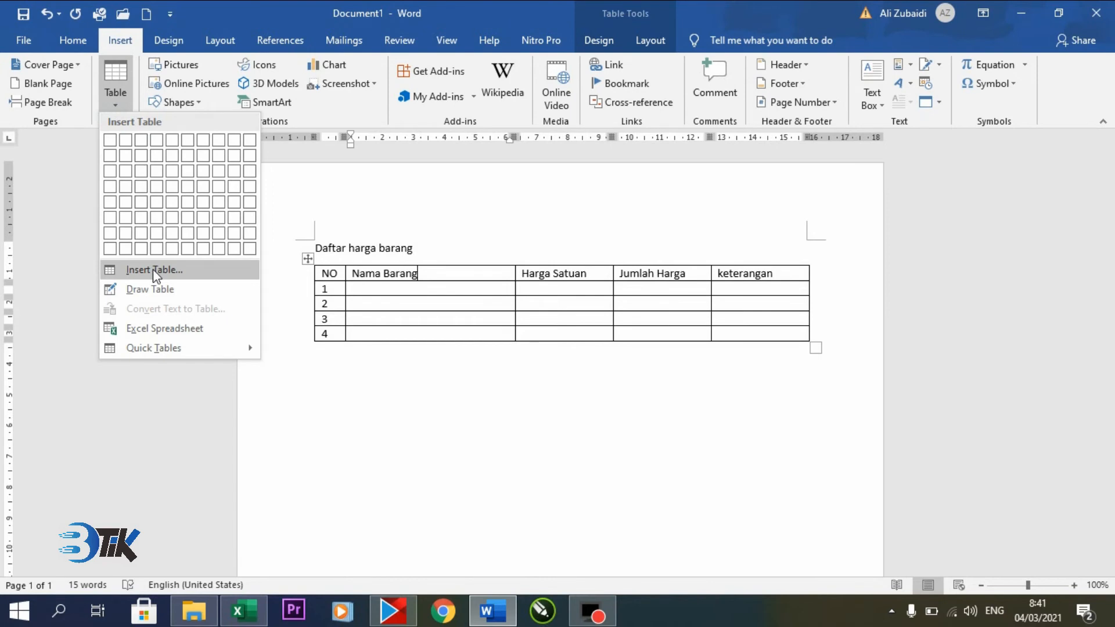
{"action": "left_click", "coordinate": [415, 383]}
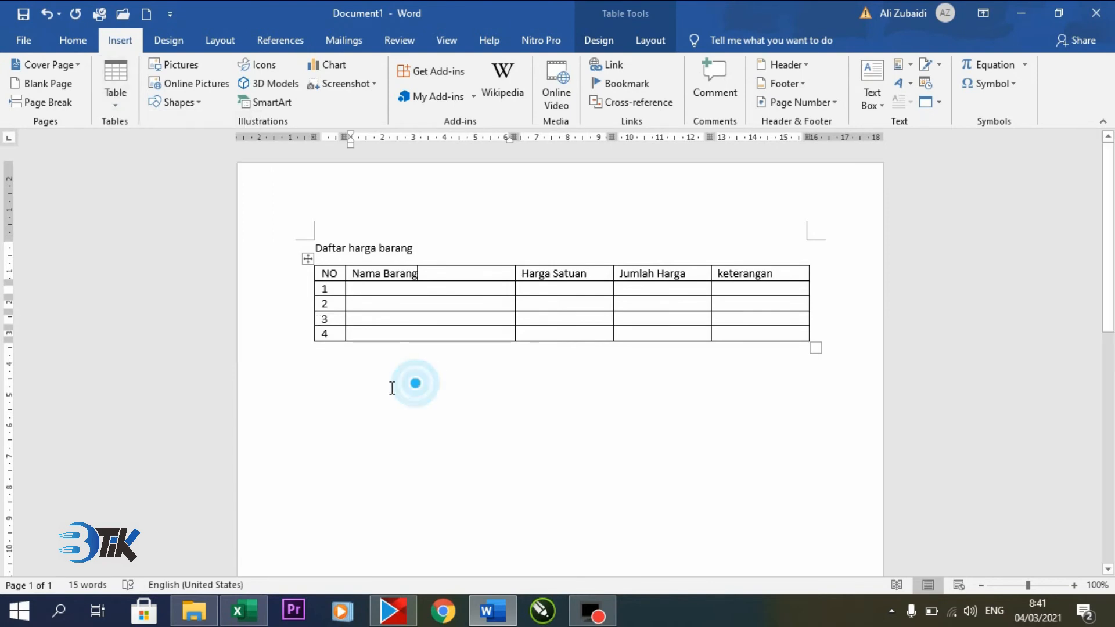
{"action": "left_click", "coordinate": [498, 244]}
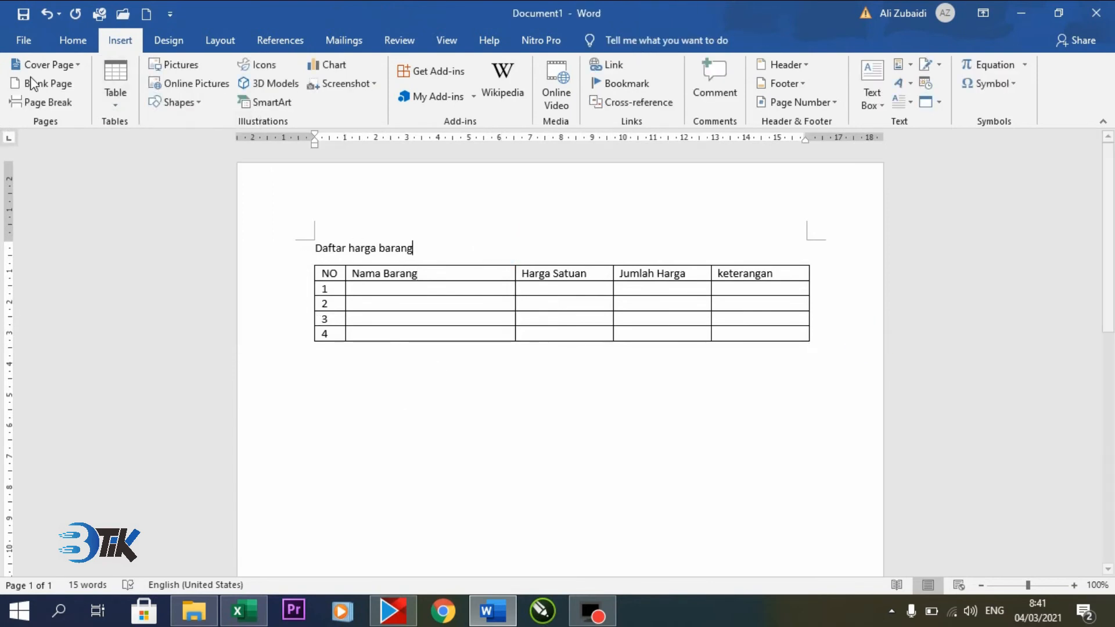
{"action": "left_click", "coordinate": [114, 70]}
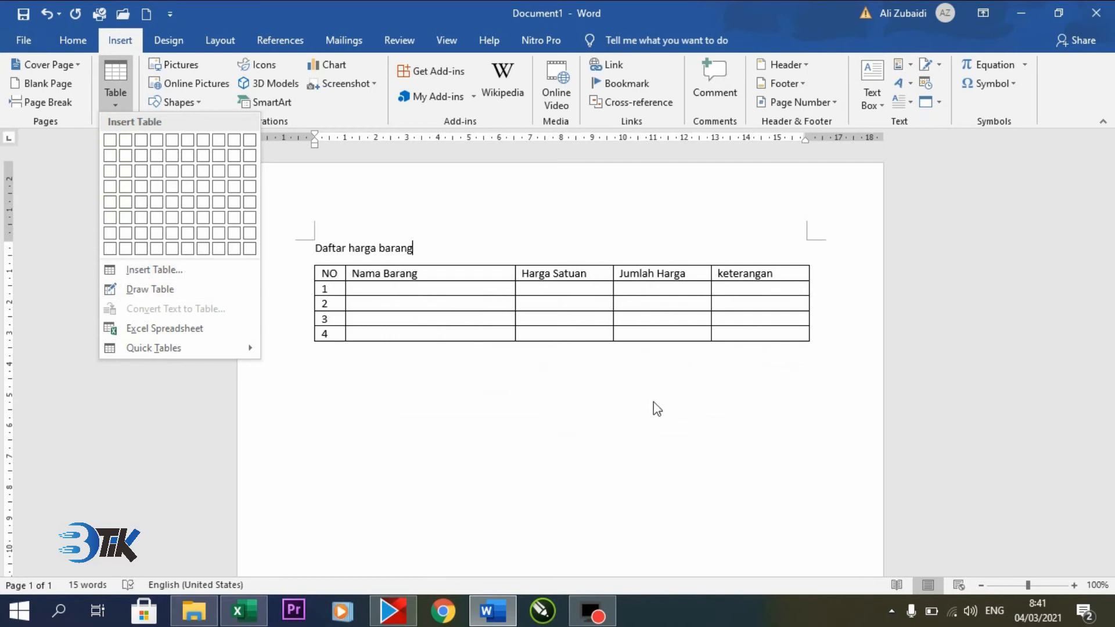
{"action": "left_click", "coordinate": [648, 382]}
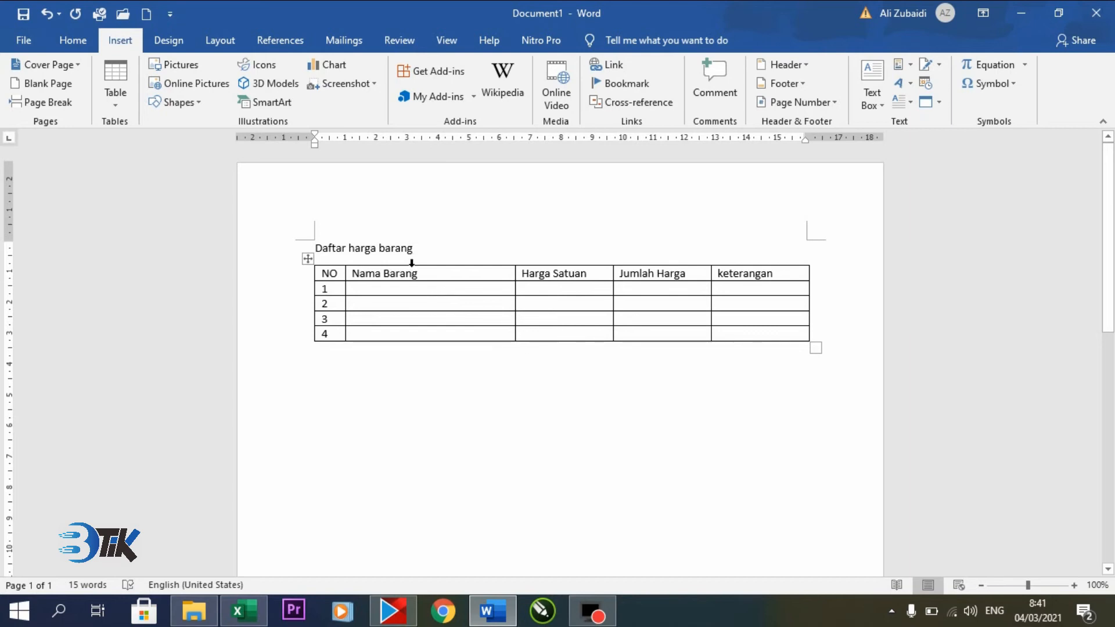
- Highlight the whole header row, and place the cursor beside row 1 and in the NO cell of row 4
{"action": "left_click", "coordinate": [446, 276]}
{"action": "left_click", "coordinate": [826, 279]}
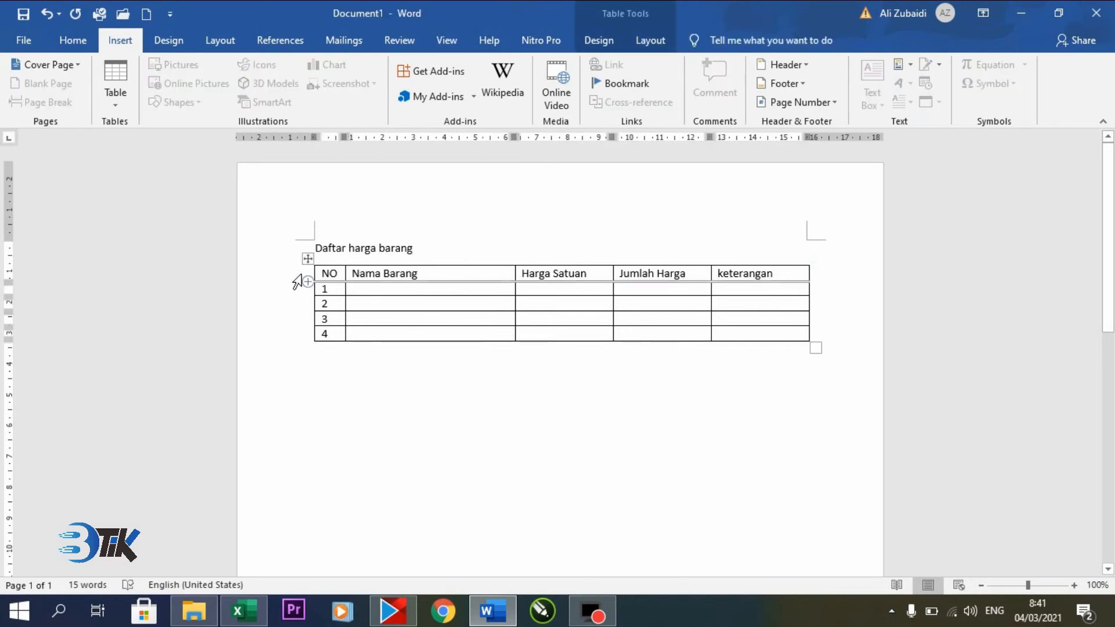
{"action": "left_click", "coordinate": [295, 273]}
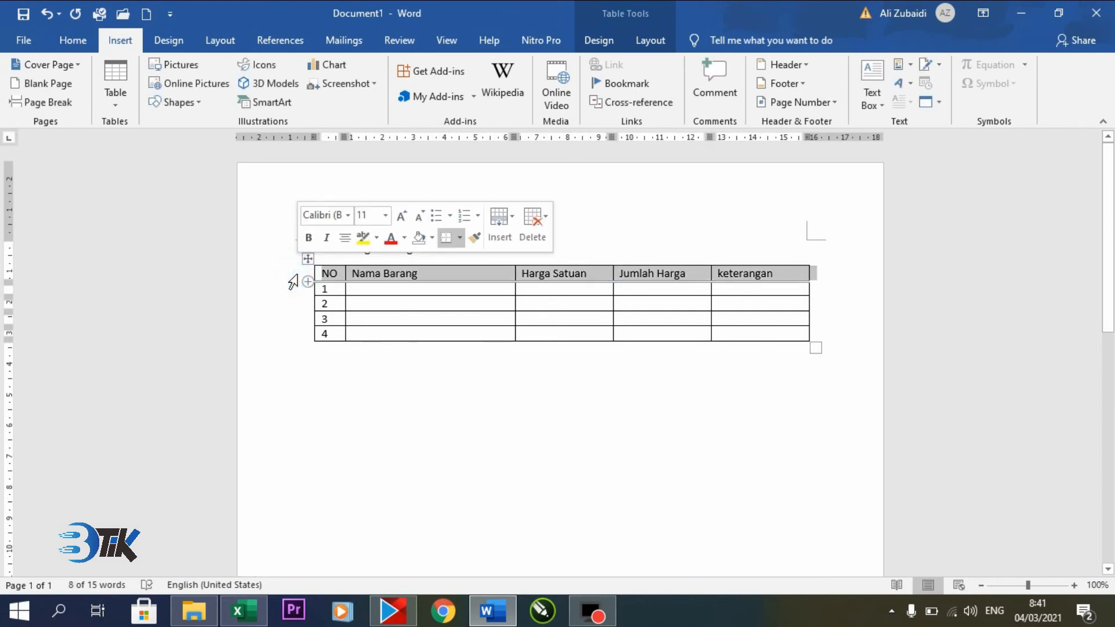
{"action": "left_click", "coordinate": [825, 286]}
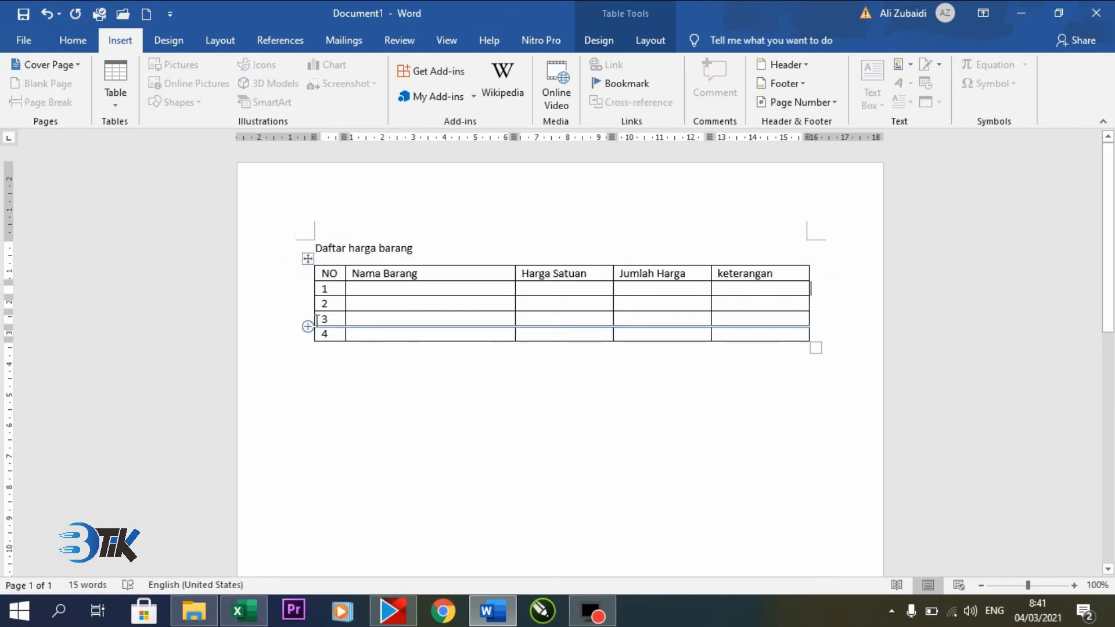
{"action": "left_click", "coordinate": [339, 333]}
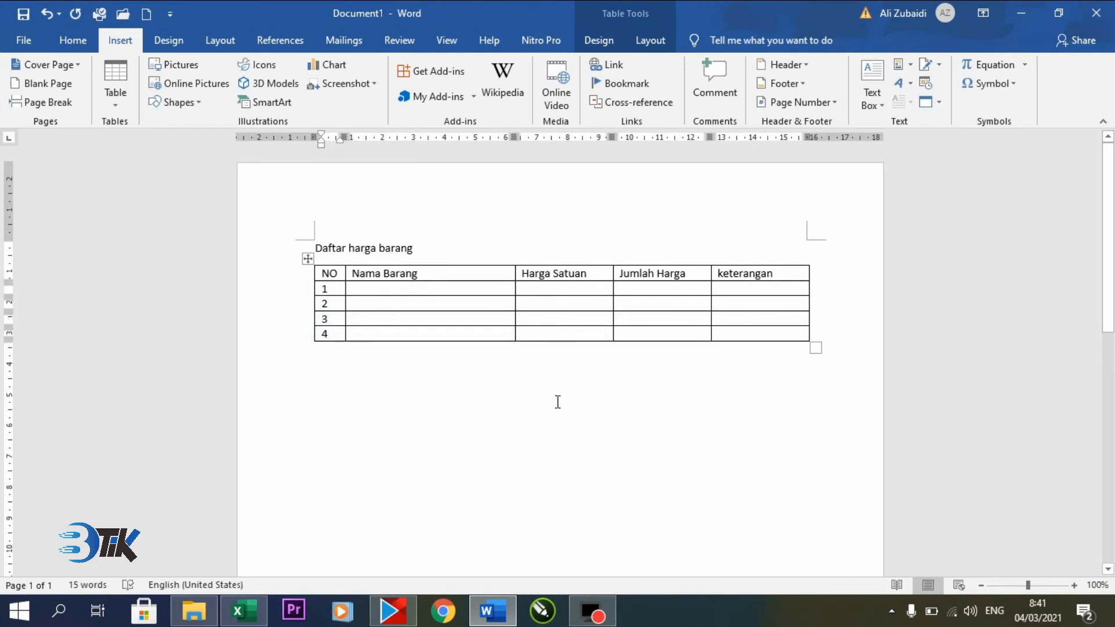
- Add an empty row beneath row 4, starting from just outside that row's end
{"action": "left_click", "coordinate": [825, 332]}
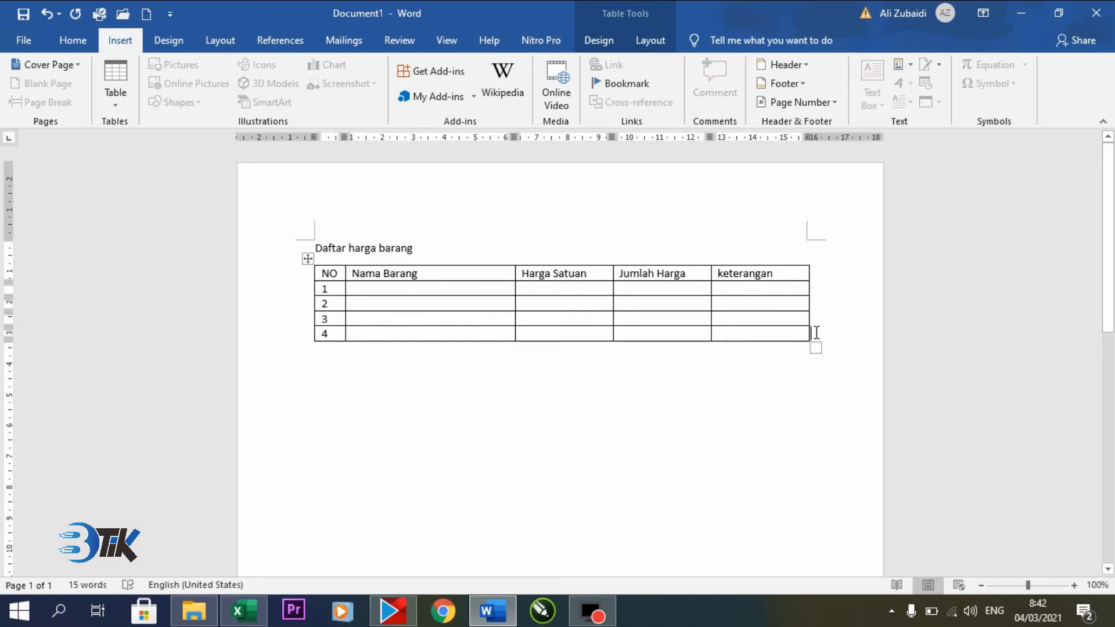
{"action": "key", "text": "Return"}
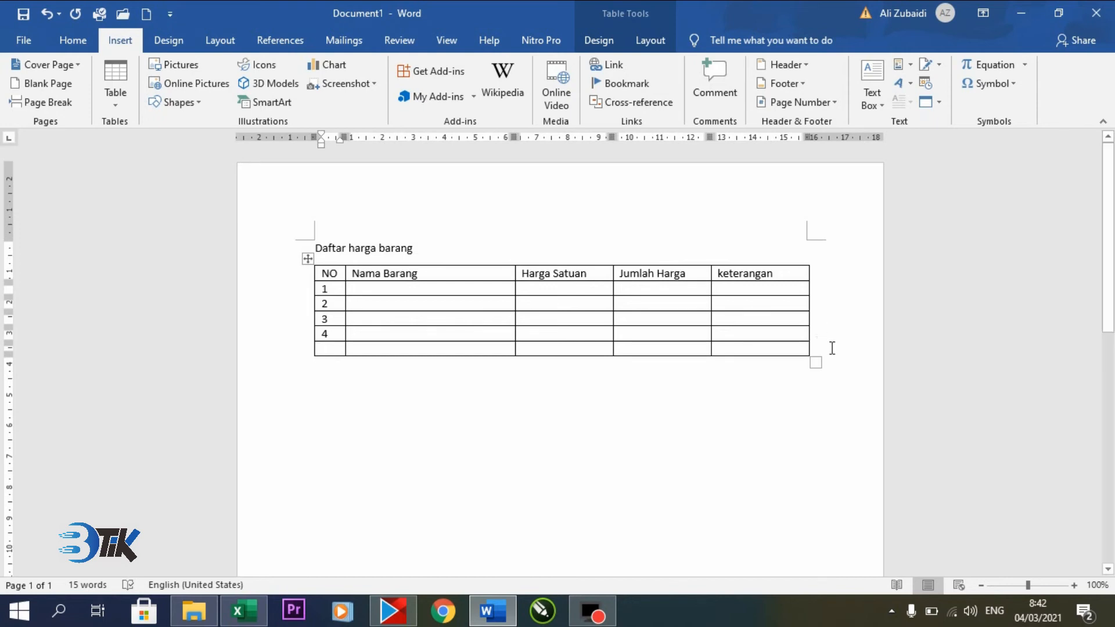
- Append another empty row at the table's end and insert one more row above the first empty row
{"action": "left_click", "coordinate": [832, 348]}
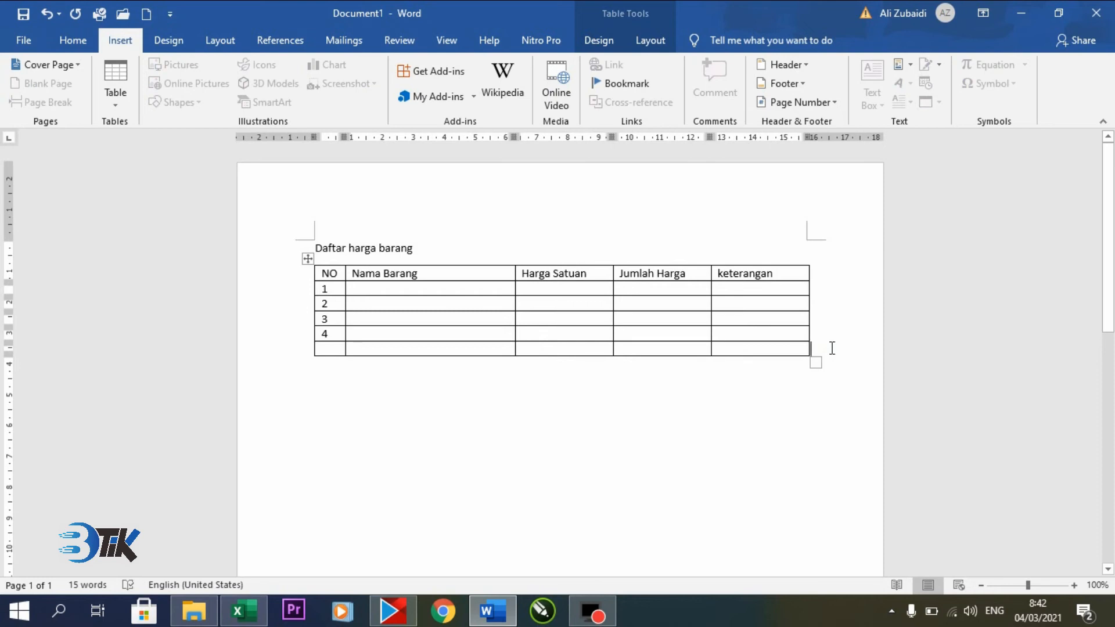
{"action": "key", "text": "Return"}
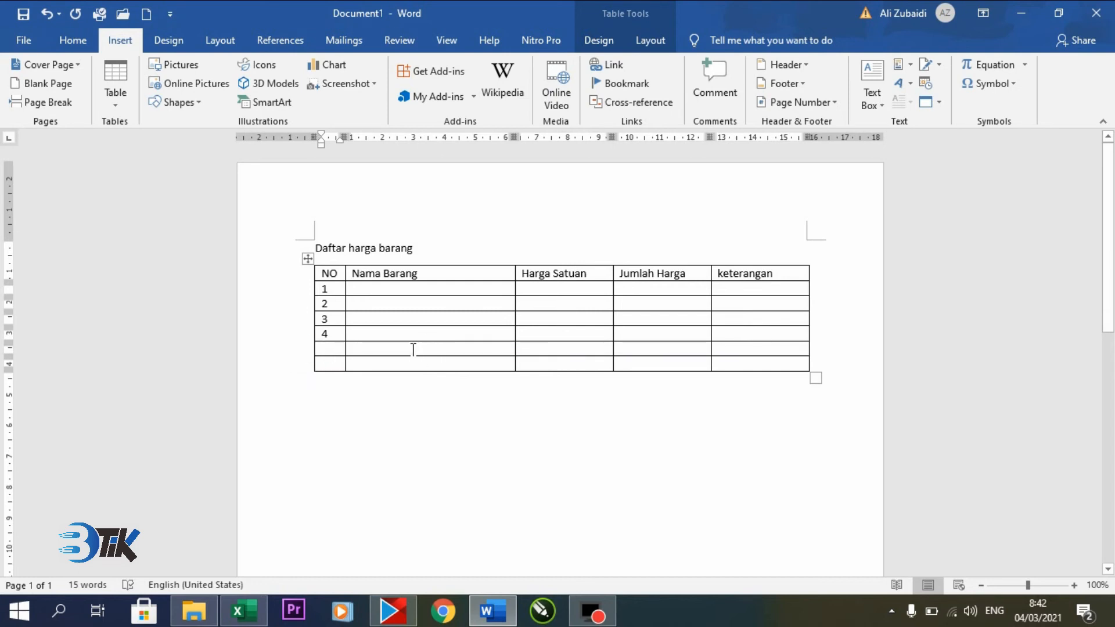
{"action": "left_click", "coordinate": [268, 348]}
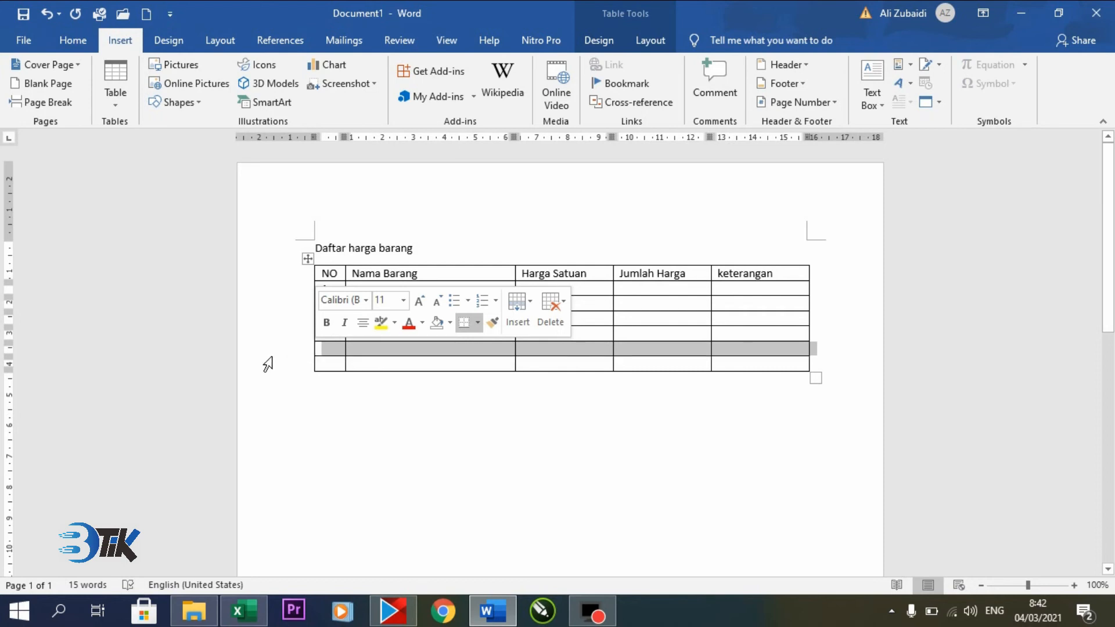
{"action": "right_click", "coordinate": [355, 350]}
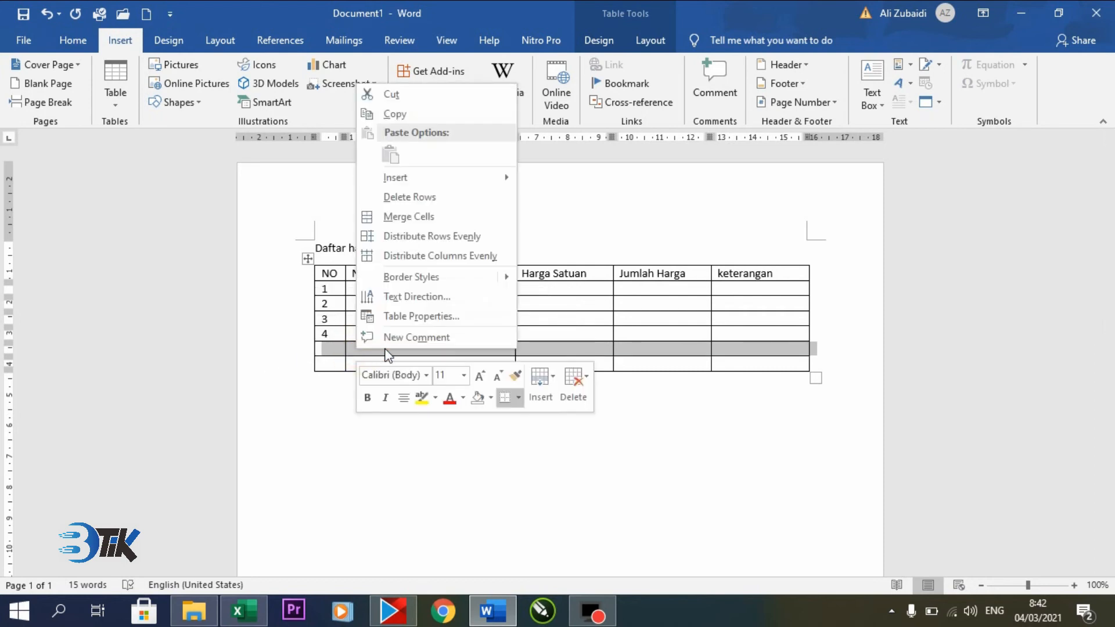
{"action": "mouse_move", "coordinate": [465, 178]}
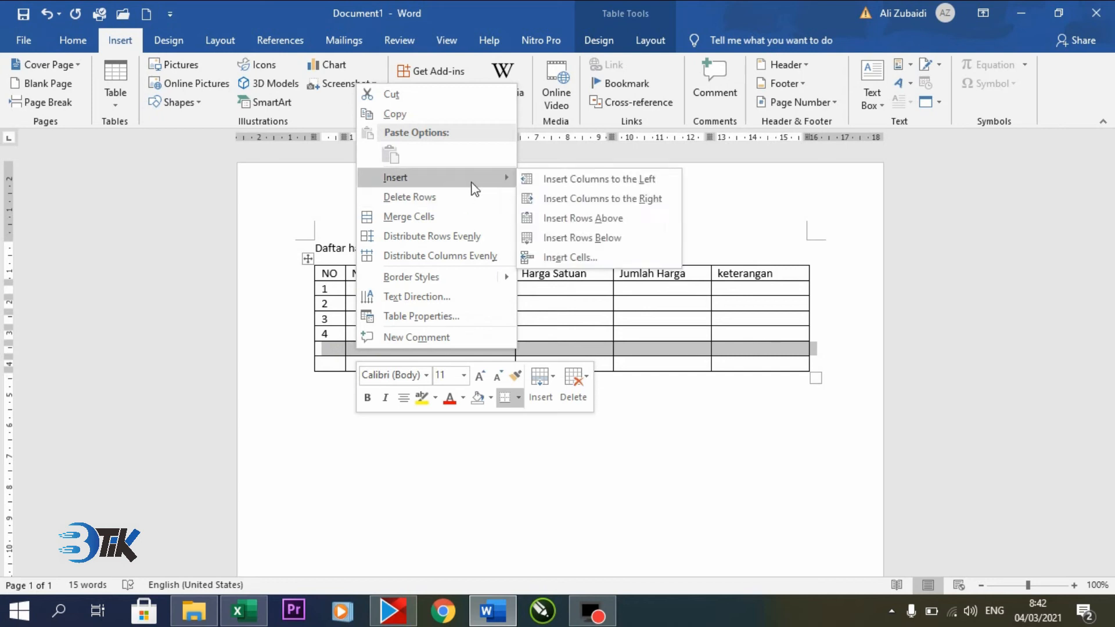
{"action": "left_click", "coordinate": [583, 219]}
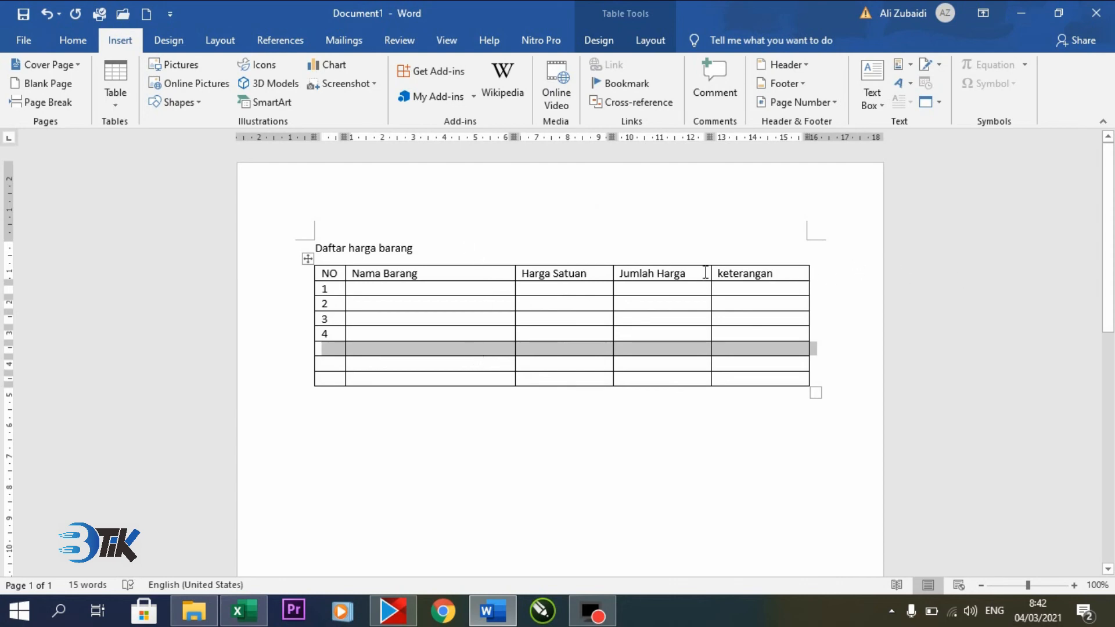
- Select the whole Harga Satuan column and insert an empty column to its left
{"action": "left_click", "coordinate": [587, 263]}
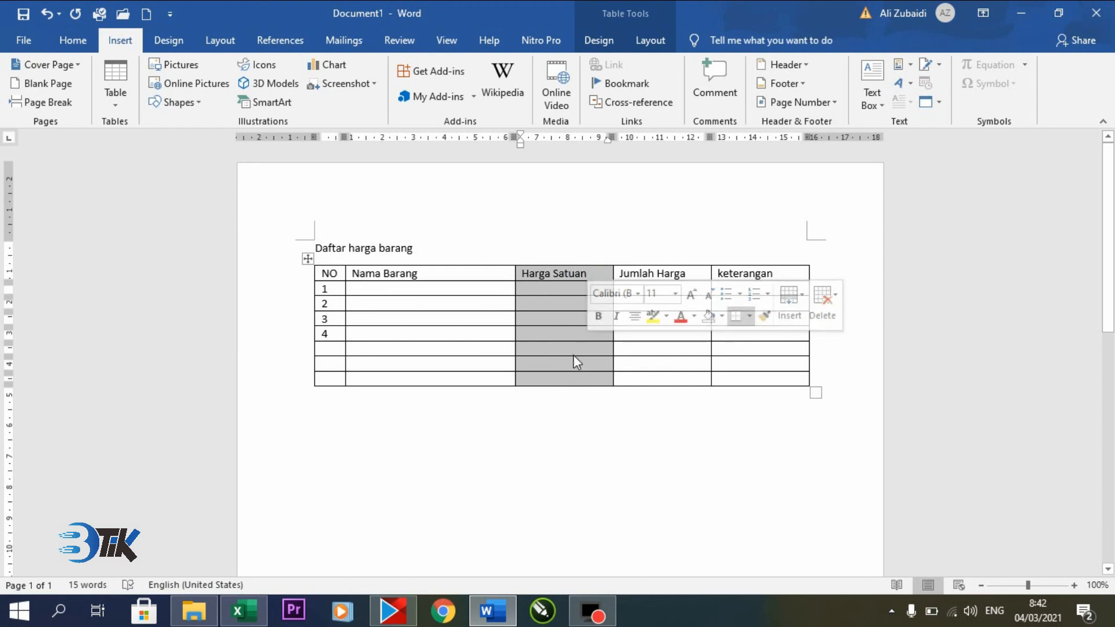
{"action": "left_click", "coordinate": [568, 279]}
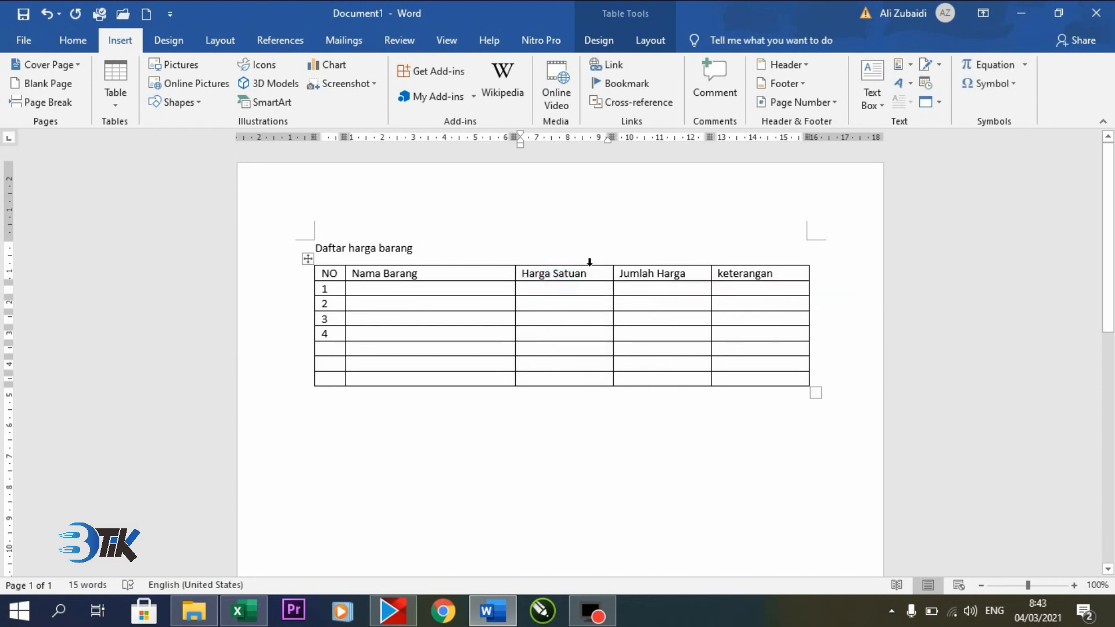
{"action": "left_click", "coordinate": [590, 262]}
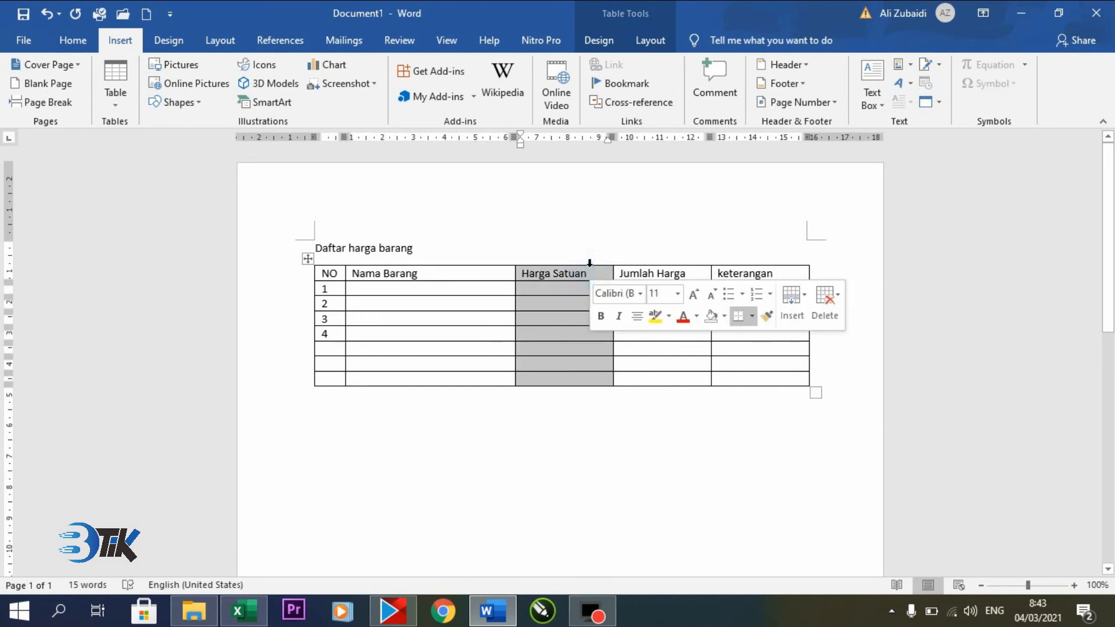
{"action": "left_click", "coordinate": [569, 290]}
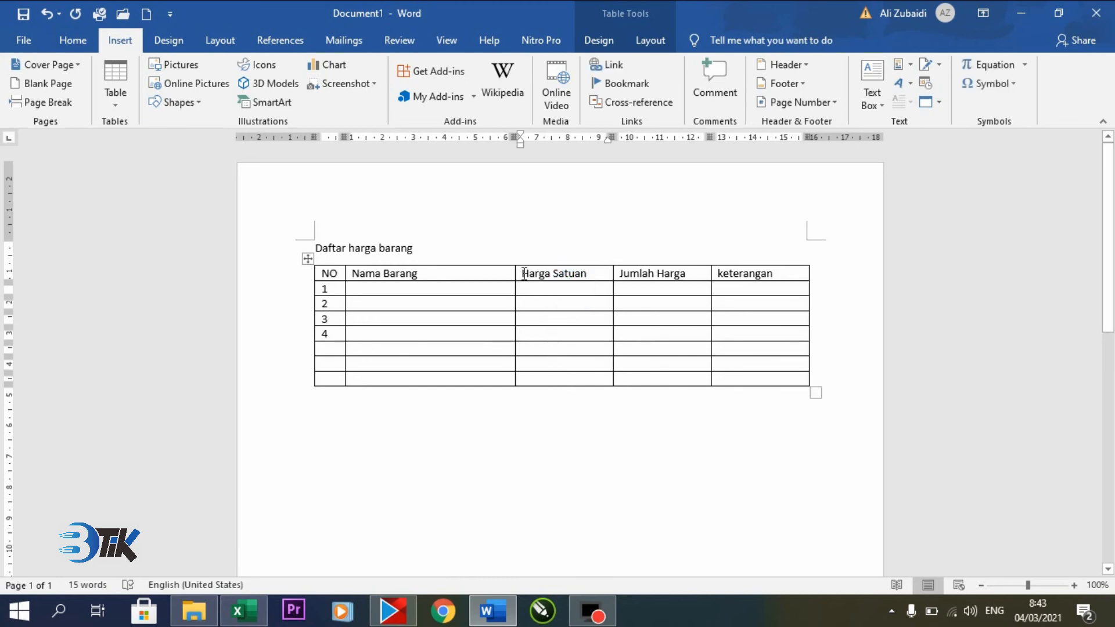
{"action": "left_click_drag", "start_coordinate": [515, 273], "coordinate": [535, 387]}
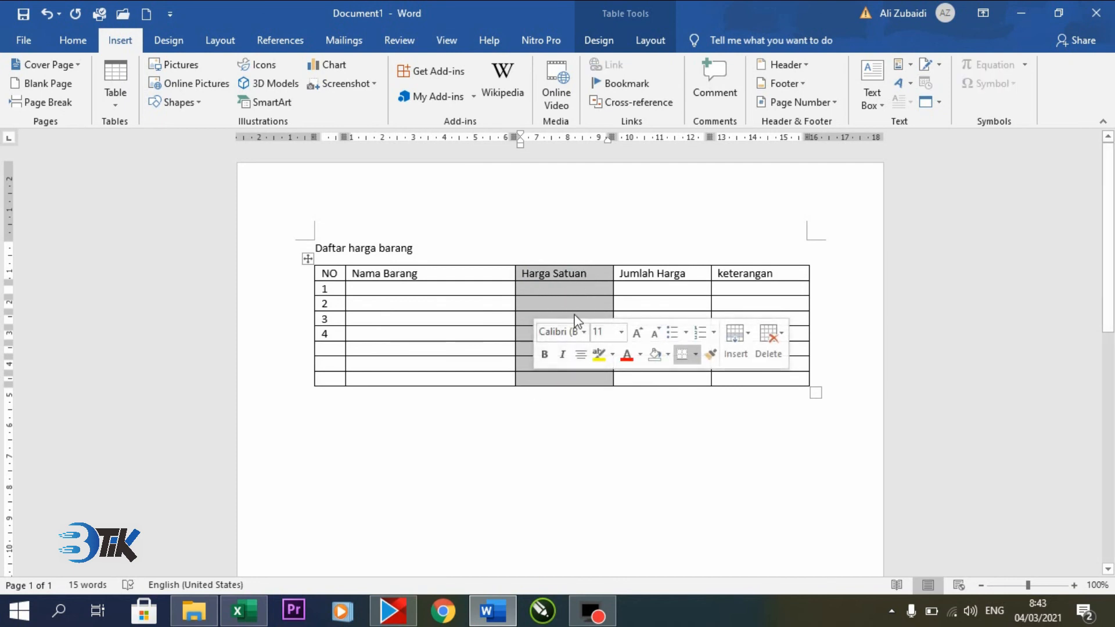
{"action": "right_click", "coordinate": [552, 287]}
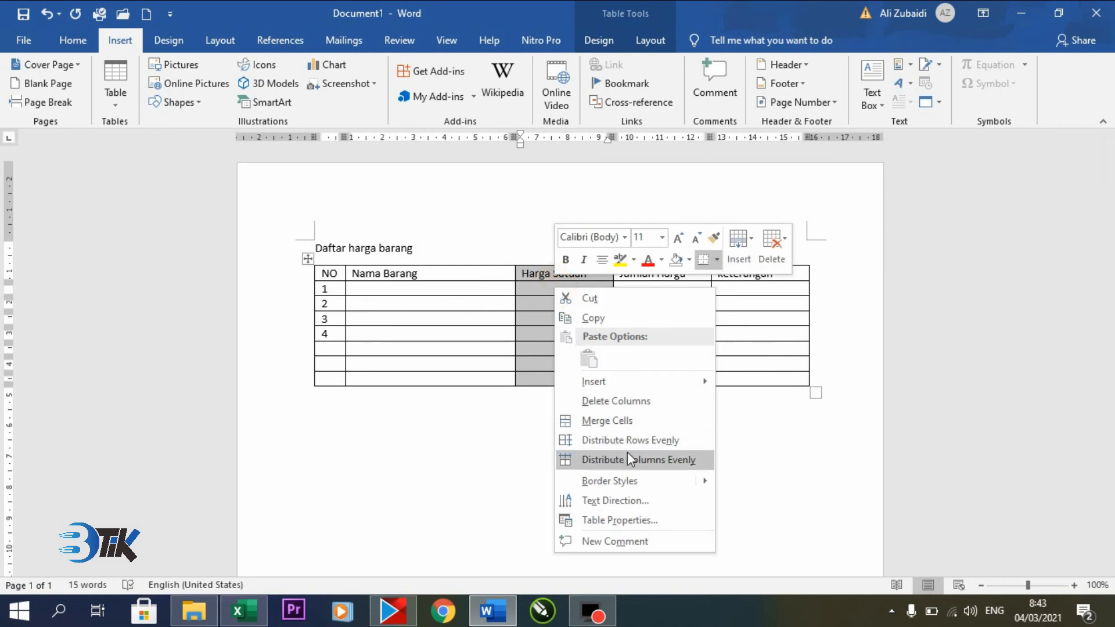
{"action": "mouse_move", "coordinate": [683, 382]}
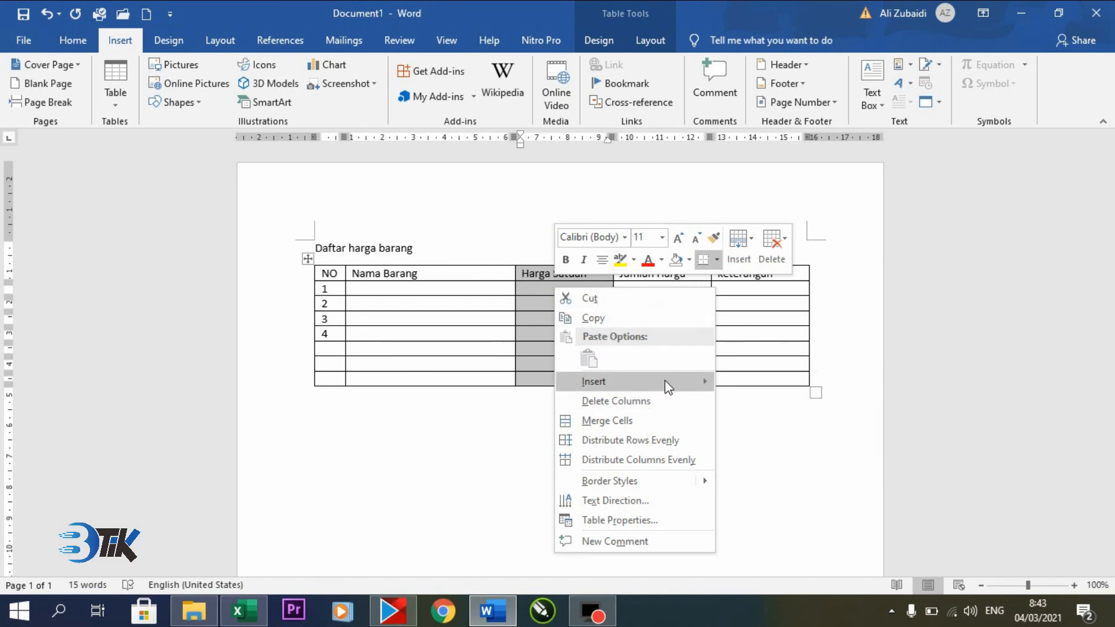
{"action": "left_click", "coordinate": [785, 384]}
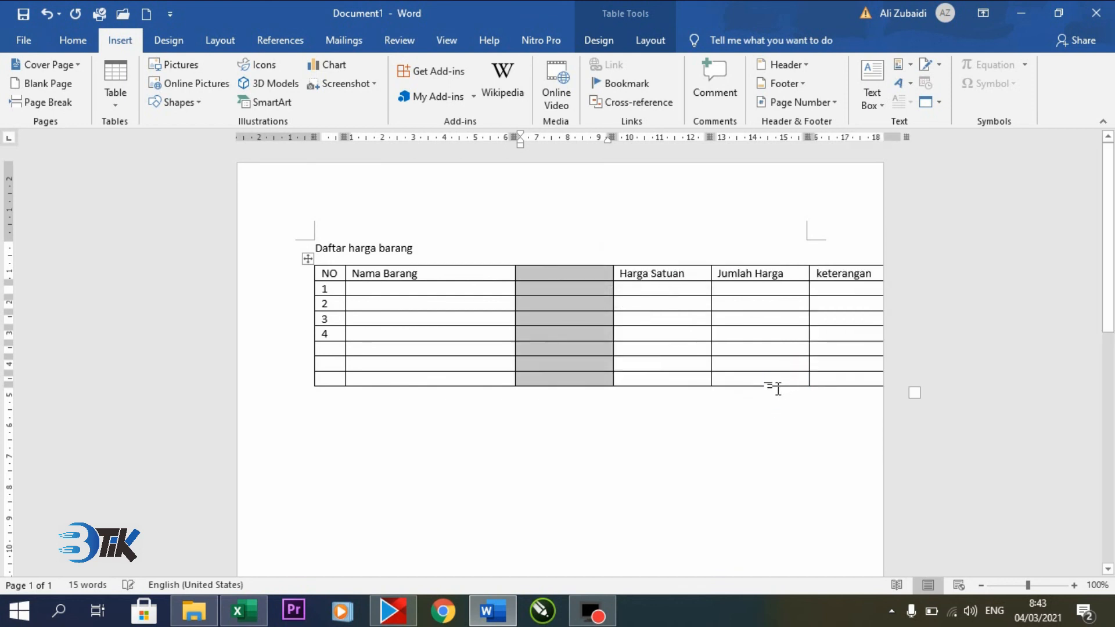
- Undo the inserted column, the row inserted above the first empty row and the second appended row
{"action": "left_click", "coordinate": [565, 274]}
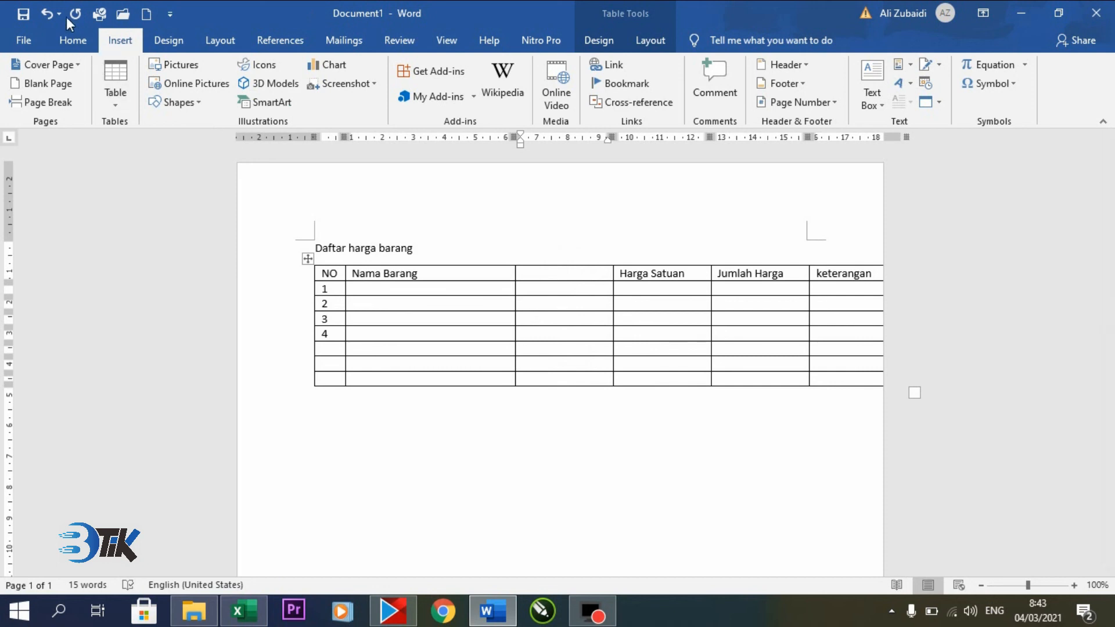
{"action": "left_click", "coordinate": [50, 12]}
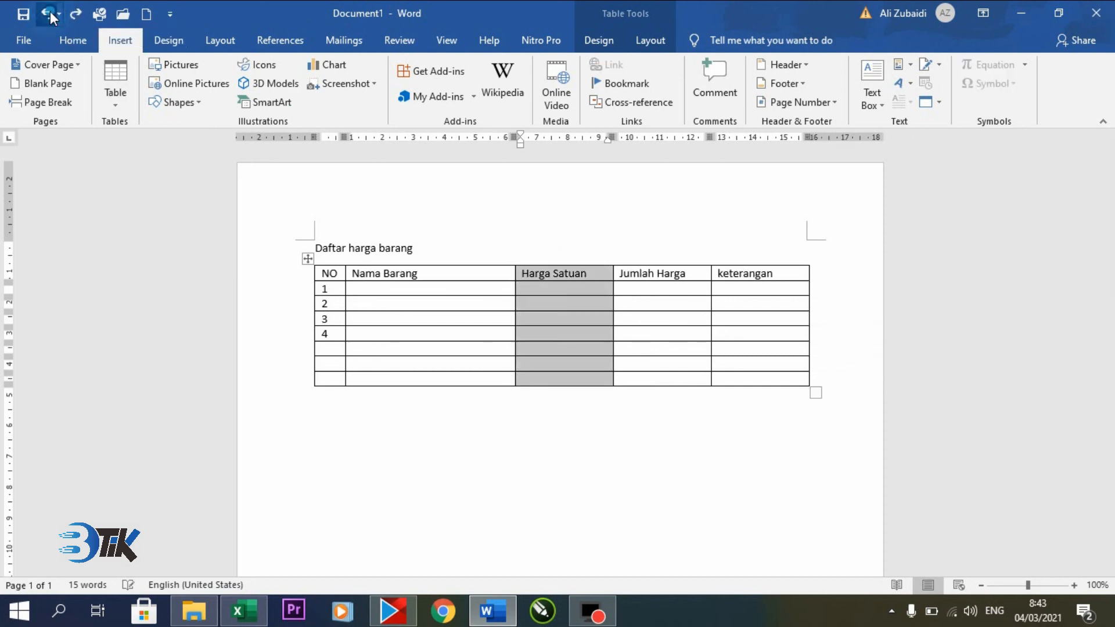
{"action": "left_click", "coordinate": [50, 11]}
{"action": "left_click", "coordinate": [50, 12]}
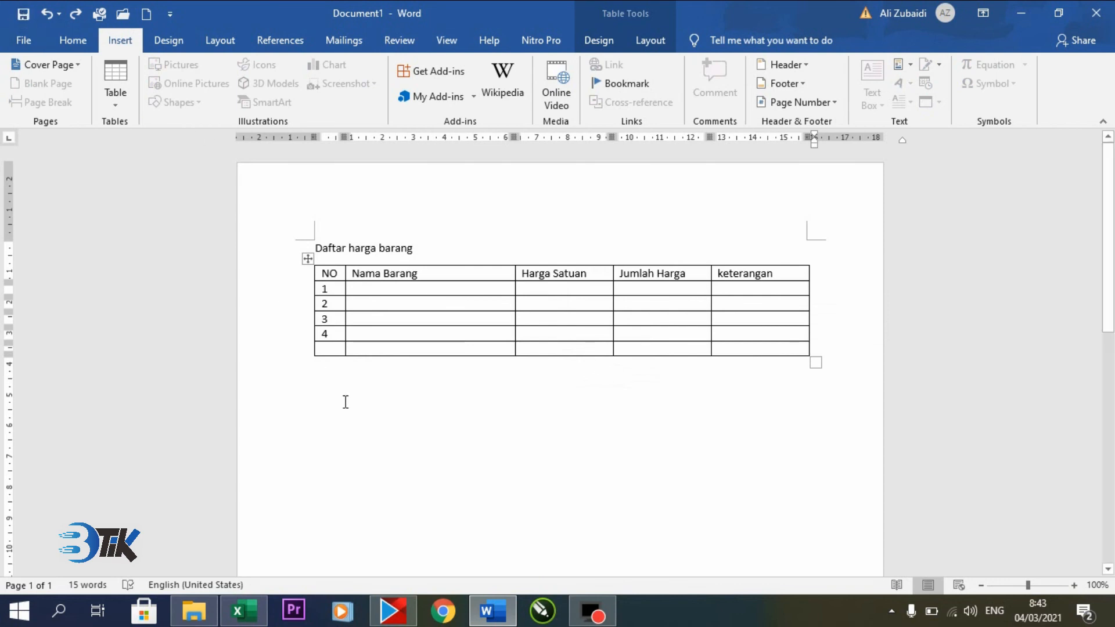
- Number the empty row below row 4 as 5 in the NO column
{"action": "left_click", "coordinate": [325, 349]}
{"action": "type", "text": "5"}
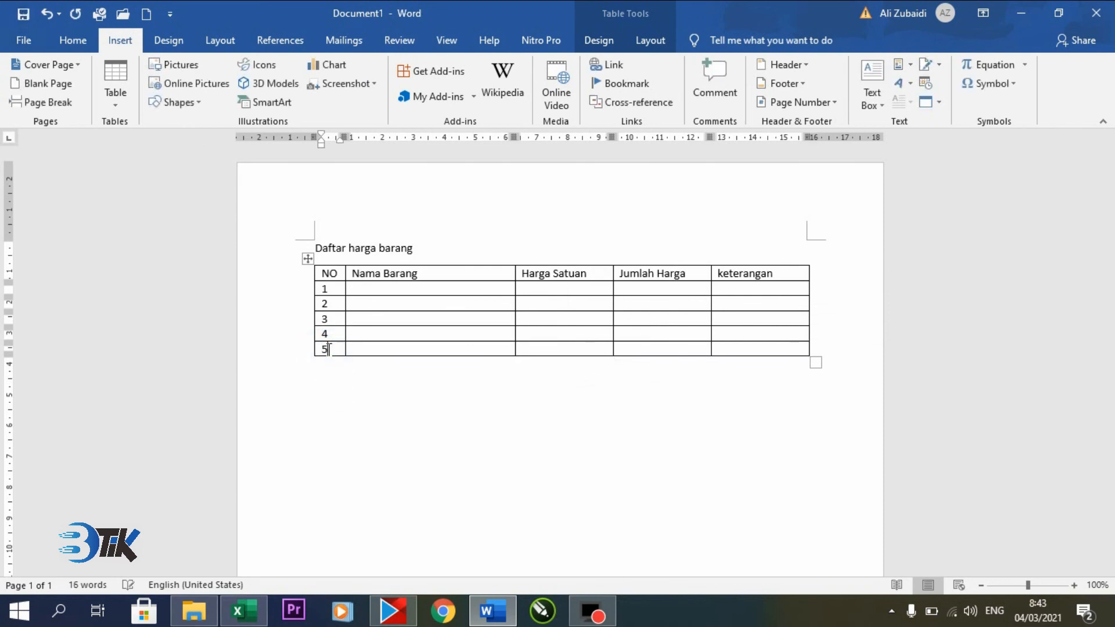
{"action": "left_click", "coordinate": [441, 411]}
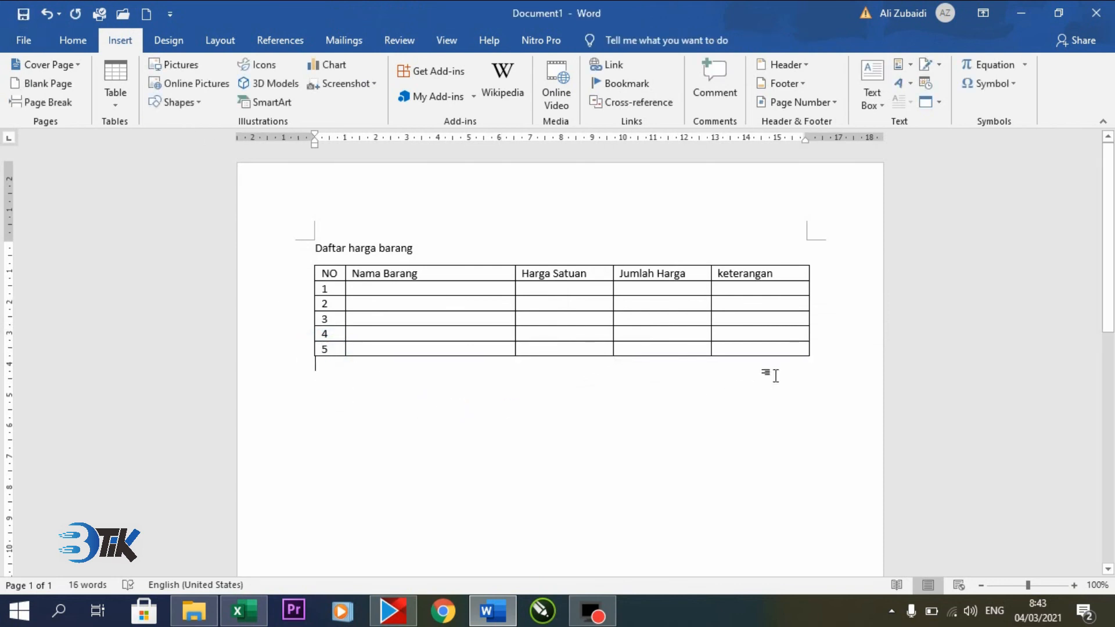
{"action": "left_click", "coordinate": [831, 350]}
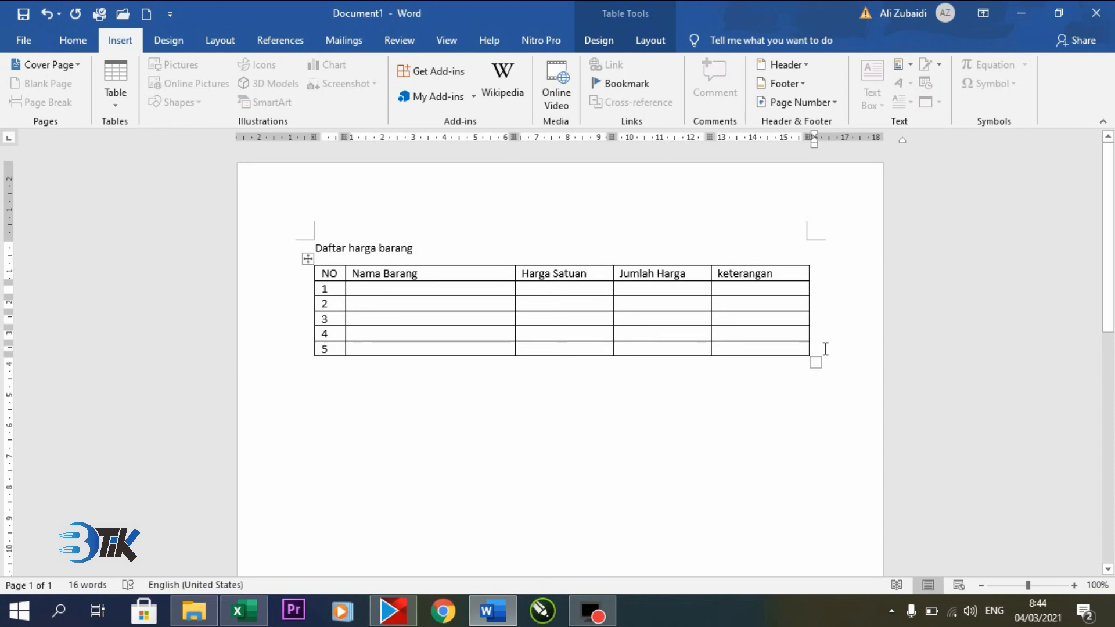
{"action": "left_click", "coordinate": [593, 610]}
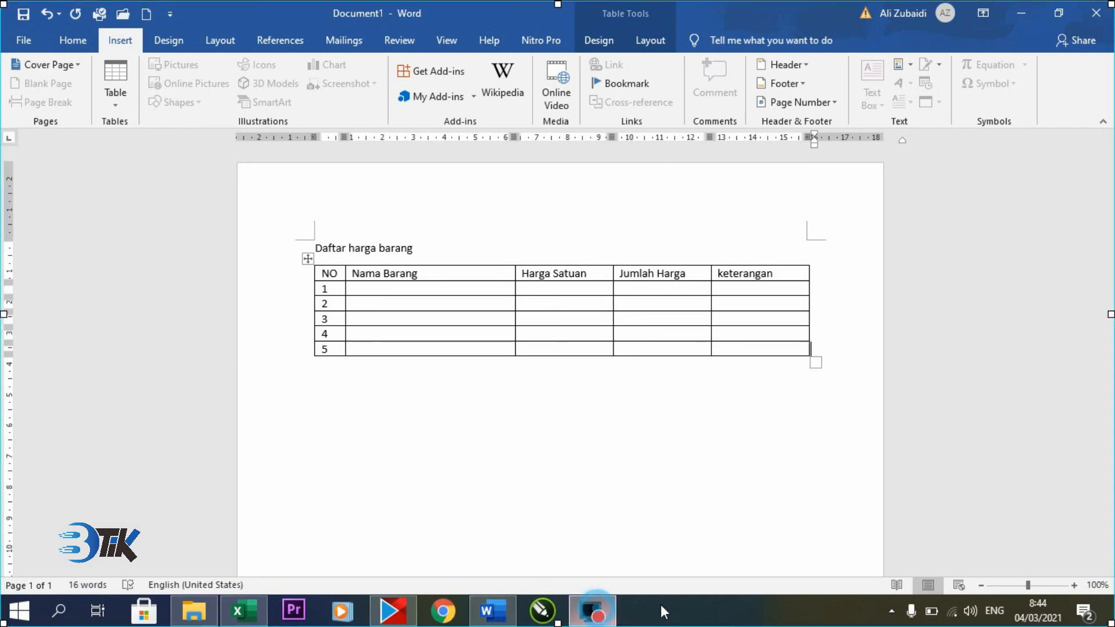